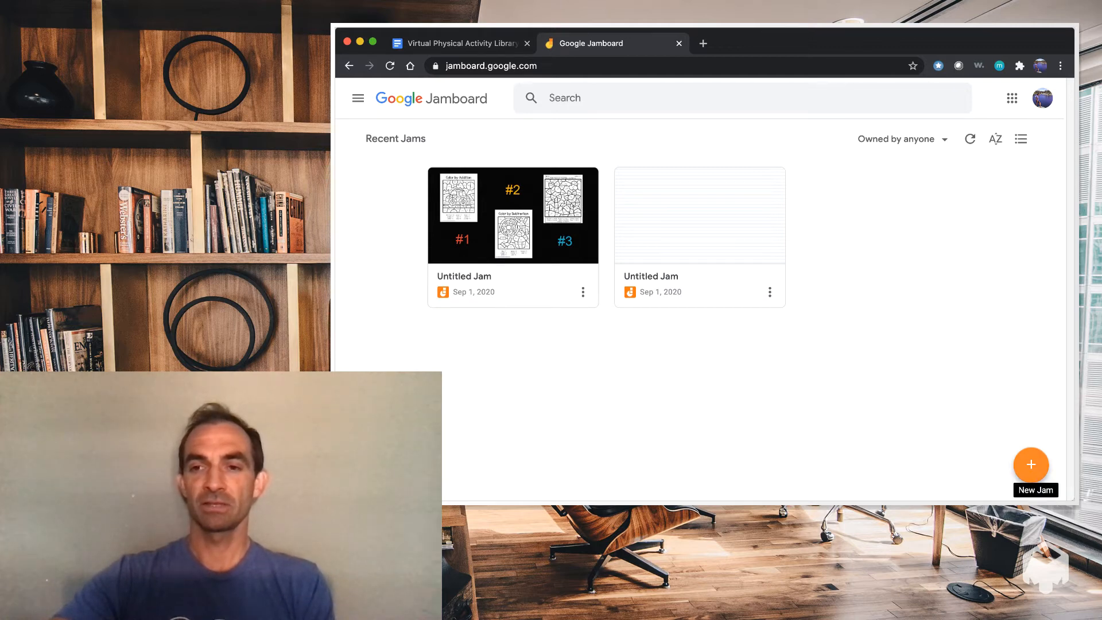
# - Create a new jam and rename it "Jam Board Test"
pyautogui.click(1030, 464)
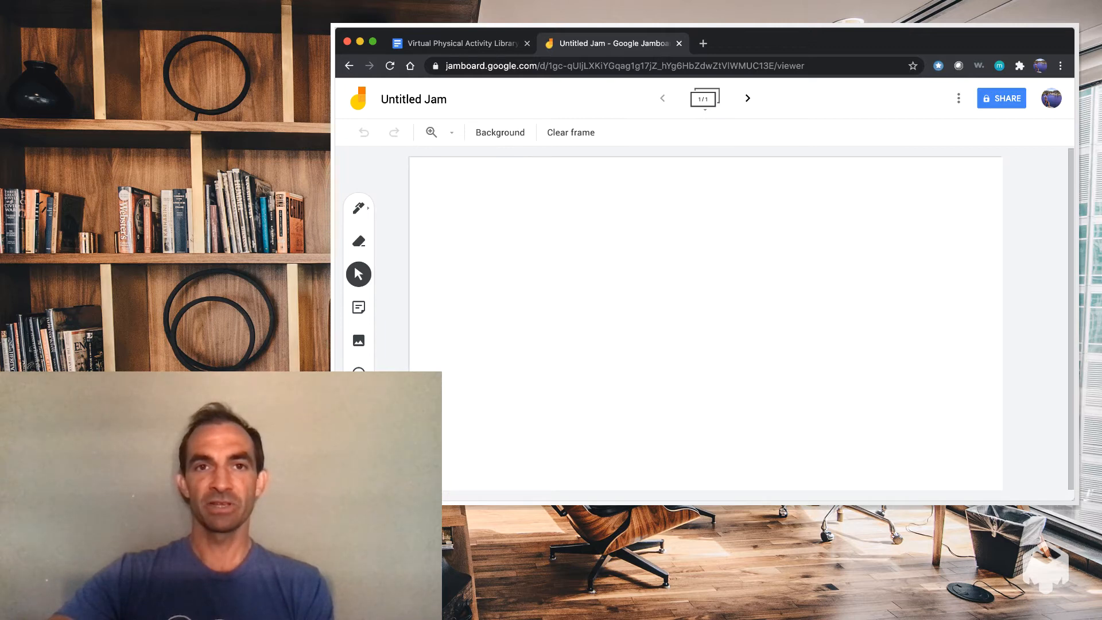
pyautogui.click(413, 100)
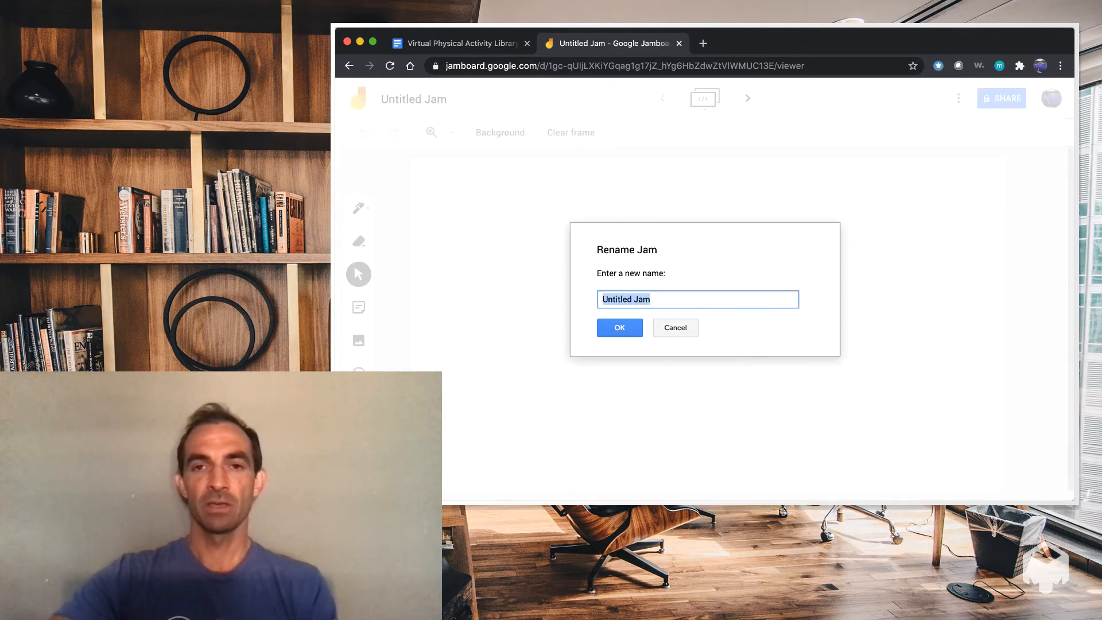
pyautogui.press('BackSpace')
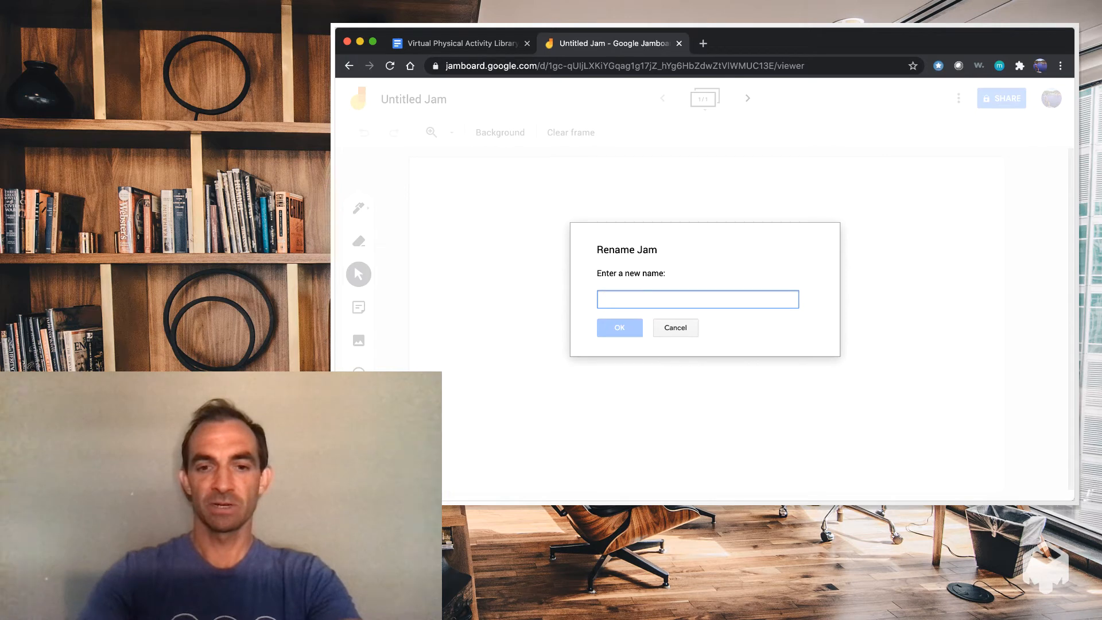
pyautogui.write('Jam Board Test')
pyautogui.press('Return')
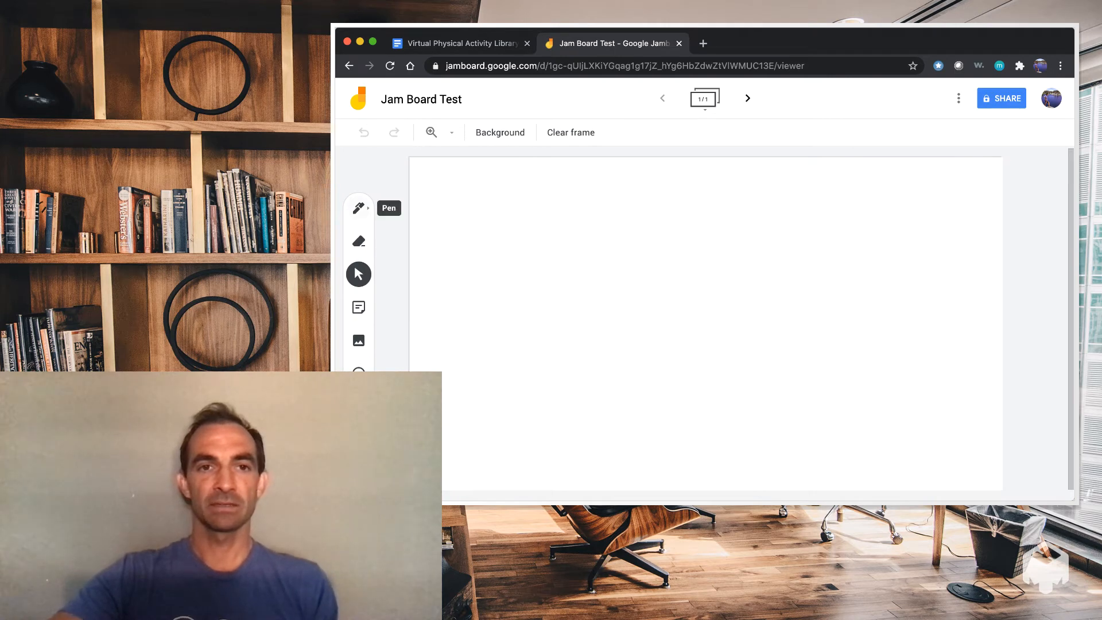
# - Draw a smiley face and a handwritten name on the frame with the black pen, and clear the frame
pyautogui.click(358, 208)
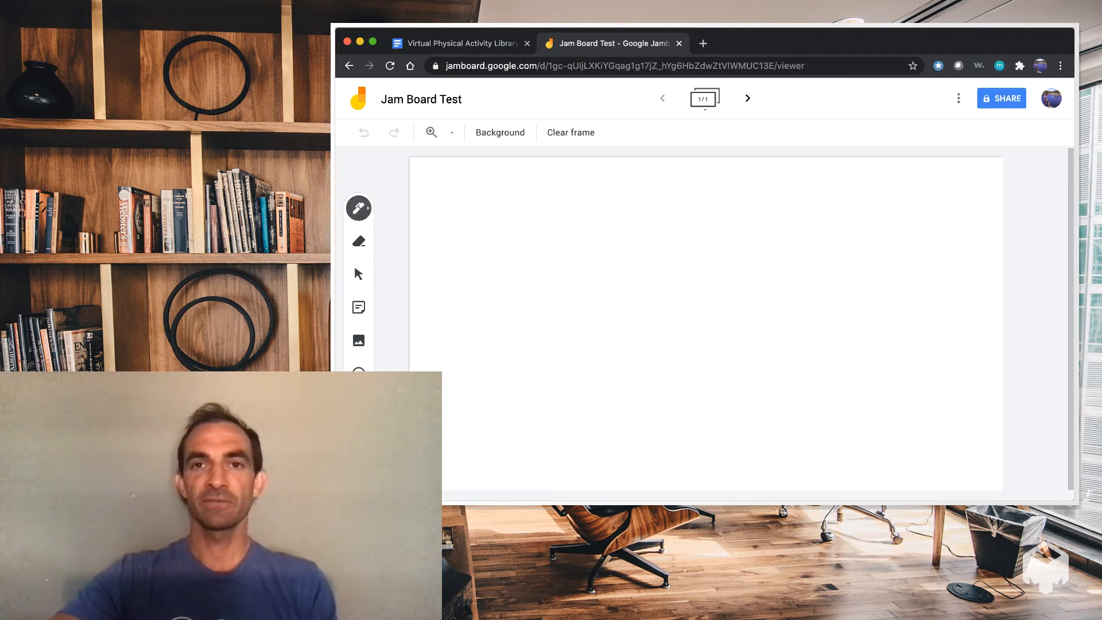
pyautogui.click(358, 208)
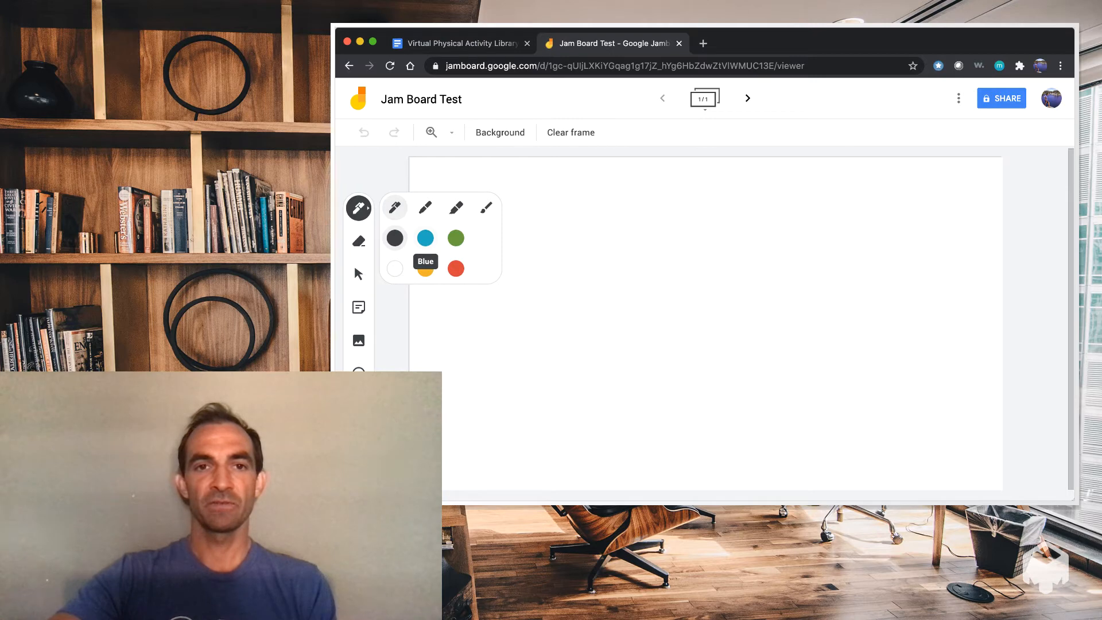
pyautogui.press('Escape')
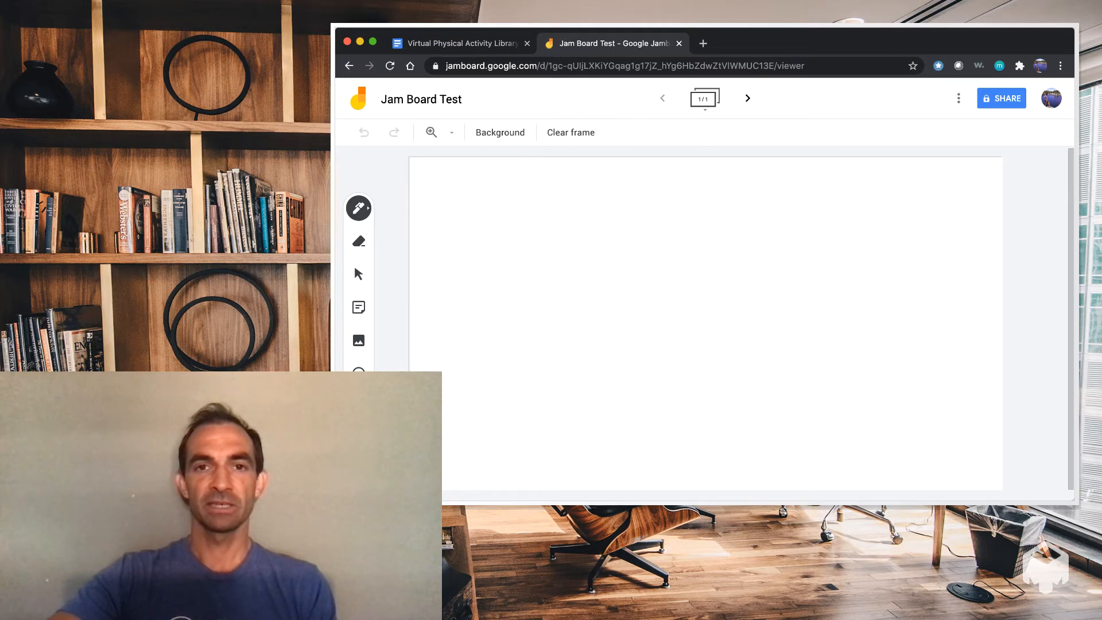
pyautogui.moveTo(557, 213)
pyautogui.mouseDown()
pyautogui.moveTo(619, 205)
pyautogui.moveTo(553, 198)
pyautogui.mouseUp()
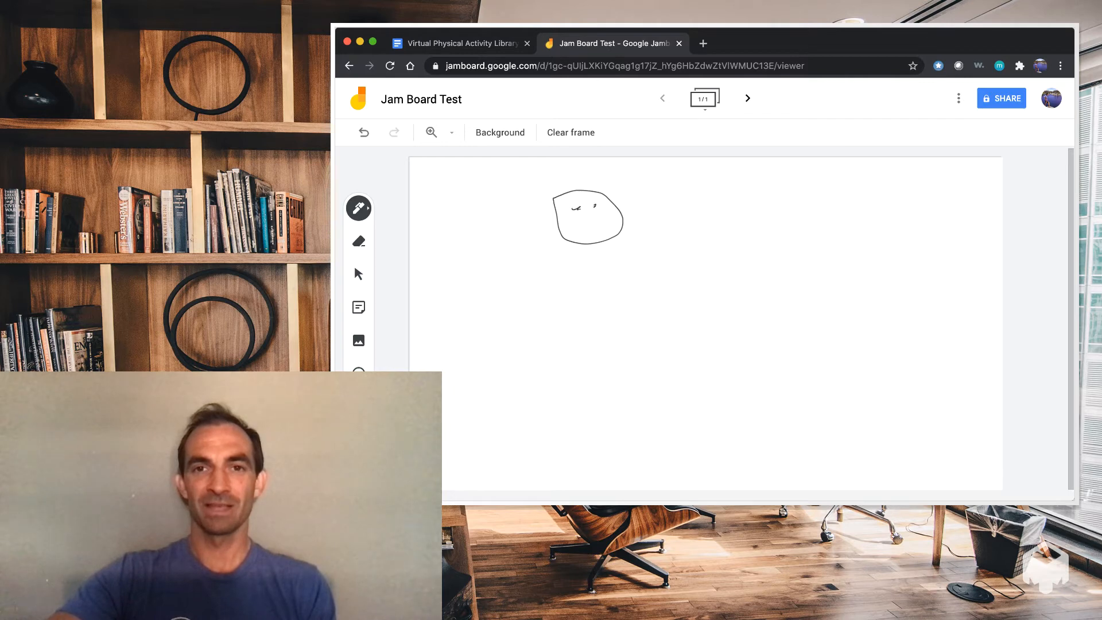
pyautogui.moveTo(591, 230)
pyautogui.mouseDown()
pyautogui.moveTo(697, 193)
pyautogui.moveTo(696, 221)
pyautogui.moveTo(727, 185)
pyautogui.mouseUp()
pyautogui.moveTo(802, 180)
pyautogui.mouseDown()
pyautogui.moveTo(829, 248)
pyautogui.moveTo(876, 157)
pyautogui.mouseUp()
pyautogui.moveTo(892, 217)
pyautogui.mouseDown()
pyautogui.moveTo(898, 244)
pyautogui.moveTo(945, 199)
pyautogui.moveTo(972, 226)
pyautogui.mouseUp()
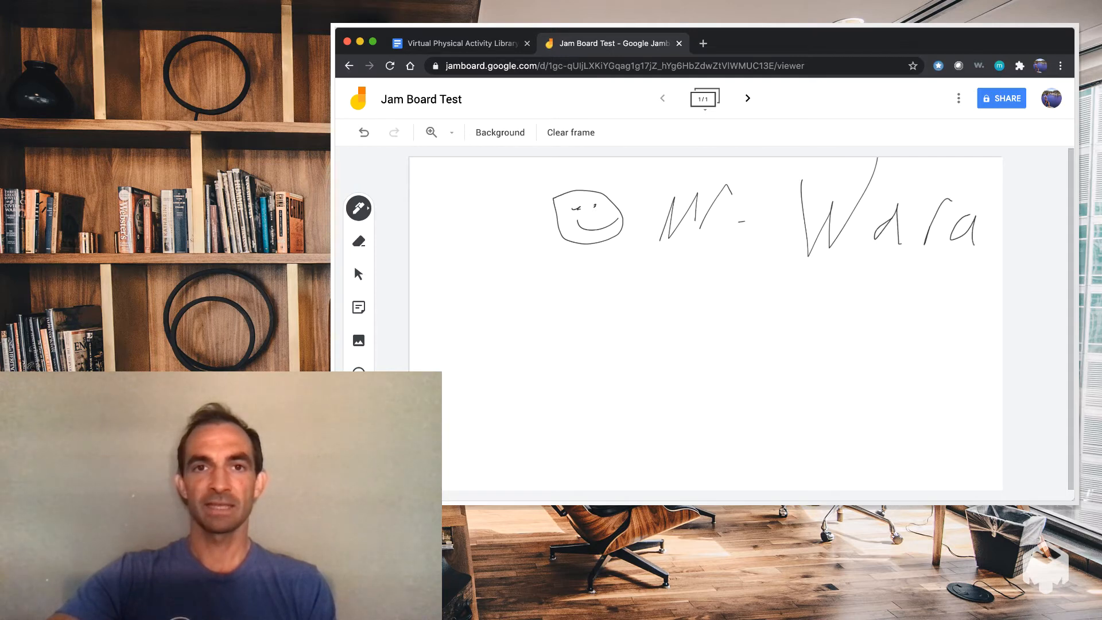
pyautogui.click(571, 132)
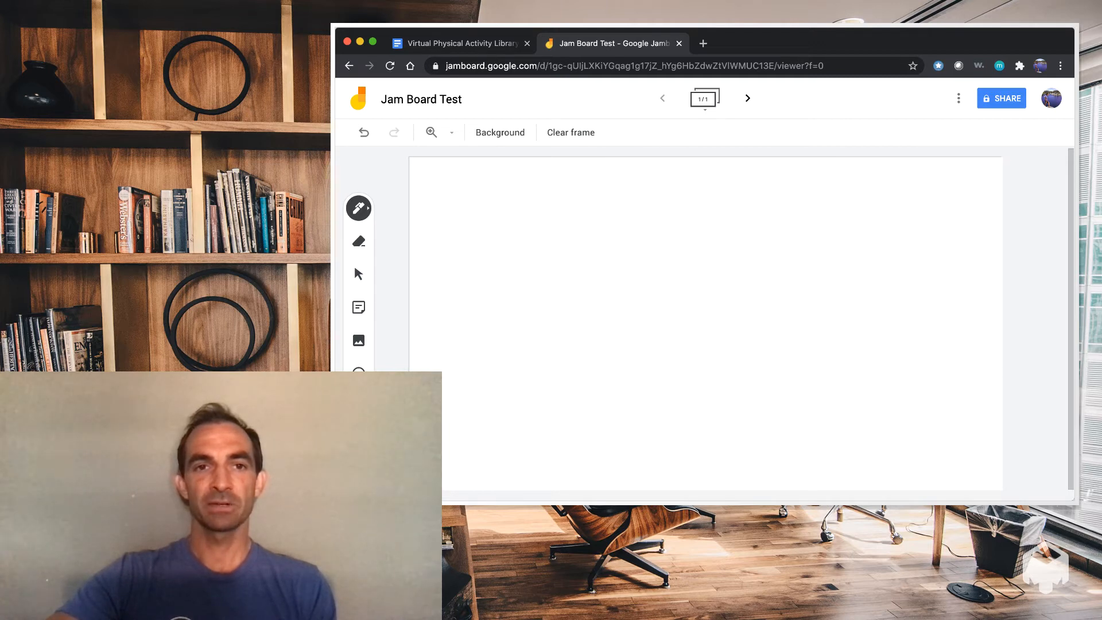
# - Sketch a freehand pen curve, erase part of its outer end, and clear the frame
pyautogui.moveTo(526, 207)
pyautogui.mouseDown()
pyautogui.moveTo(659, 264)
pyautogui.moveTo(576, 224)
pyautogui.moveTo(610, 211)
pyautogui.mouseUp()
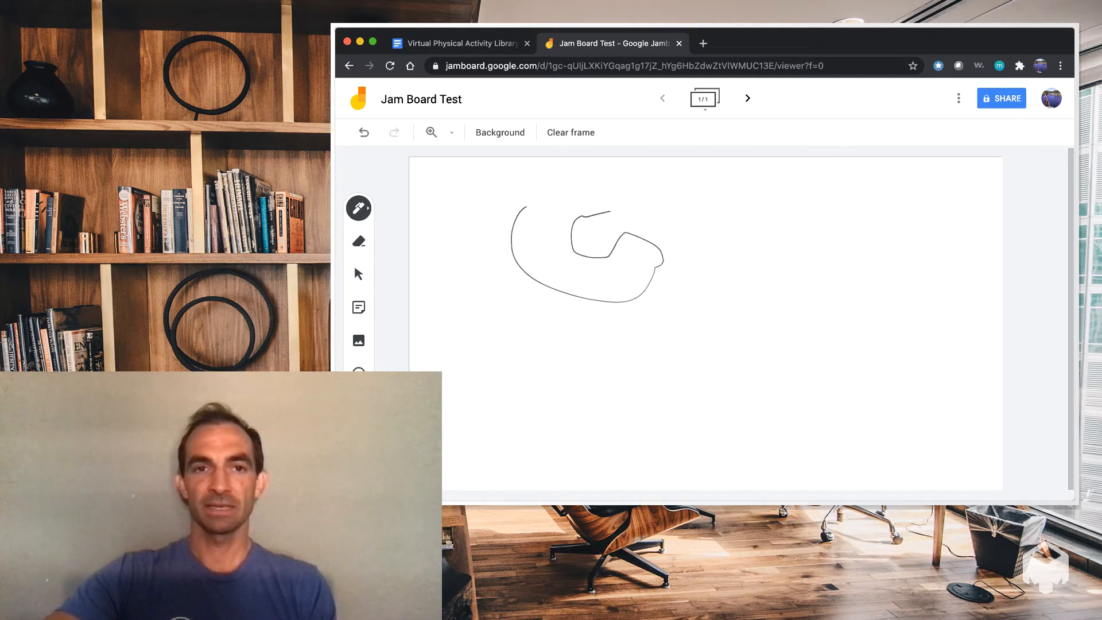
pyautogui.click(358, 241)
pyautogui.moveTo(556, 234)
pyautogui.mouseDown()
pyautogui.moveTo(516, 215)
pyautogui.moveTo(527, 232)
pyautogui.moveTo(515, 213)
pyautogui.moveTo(516, 247)
pyautogui.moveTo(508, 229)
pyautogui.moveTo(492, 229)
pyautogui.mouseUp()
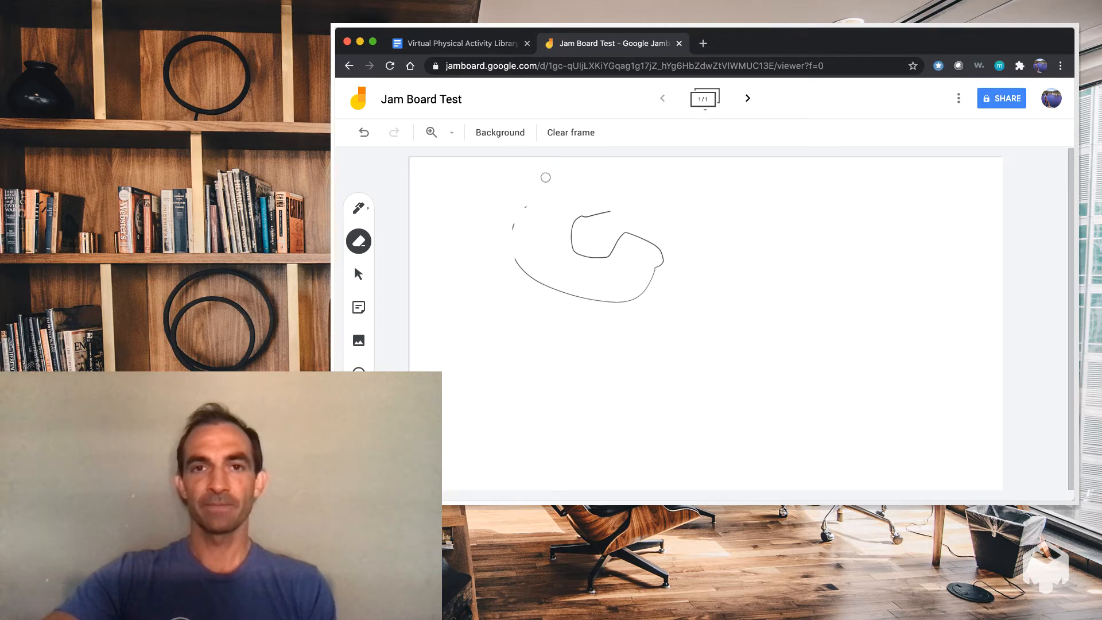
pyautogui.click(571, 132)
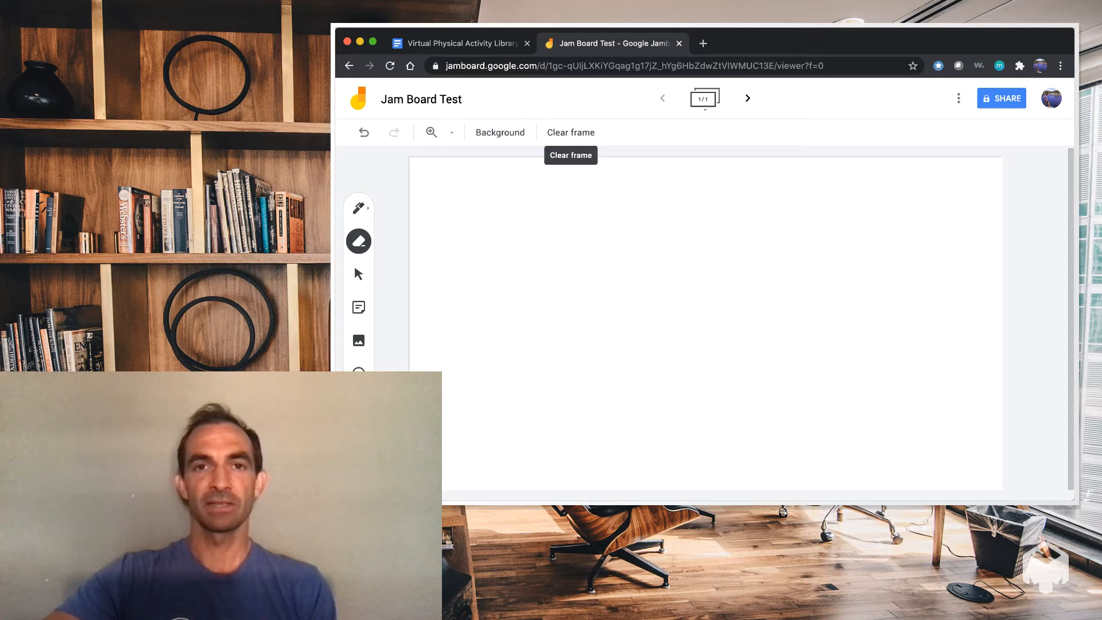
# - Try the dark blue and square grid backgrounds on the frame, and set its background to ruled lines
pyautogui.click(500, 132)
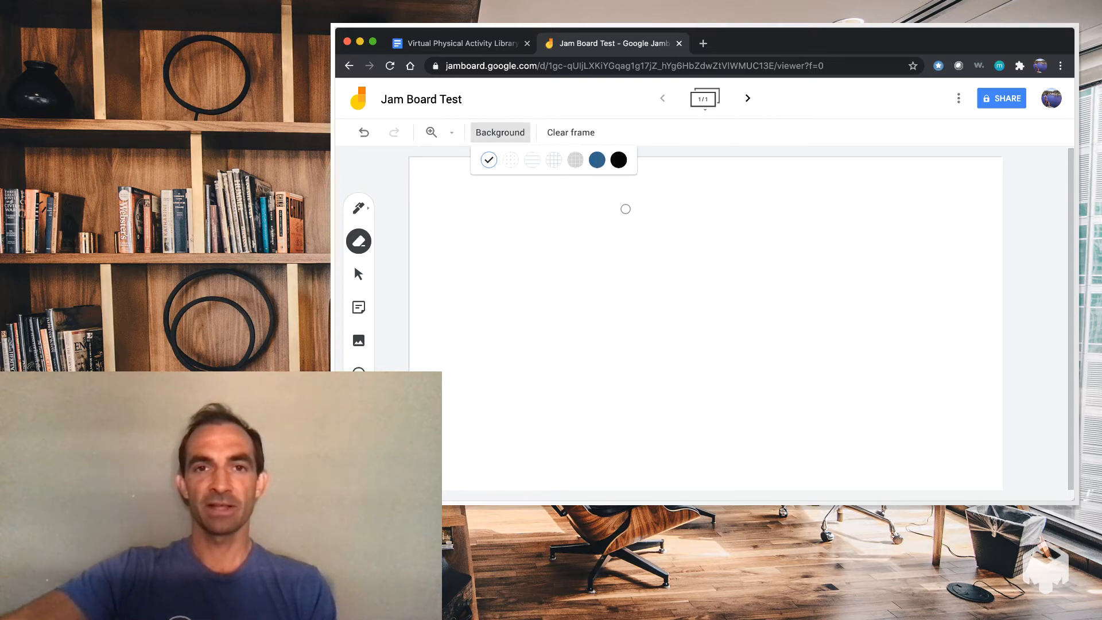
pyautogui.click(597, 159)
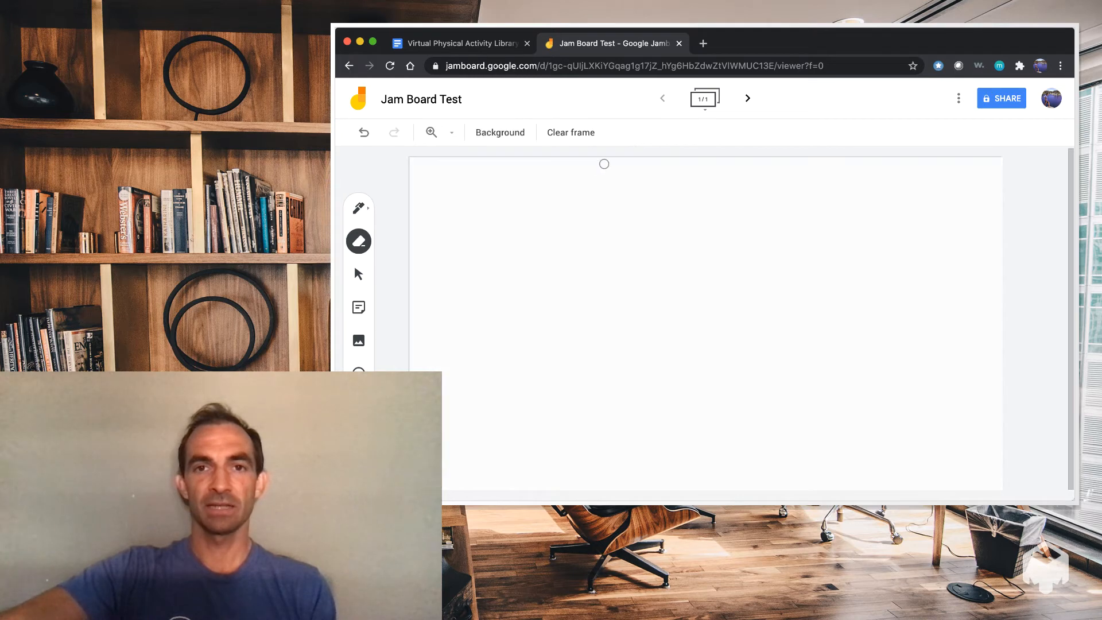
pyautogui.click(500, 132)
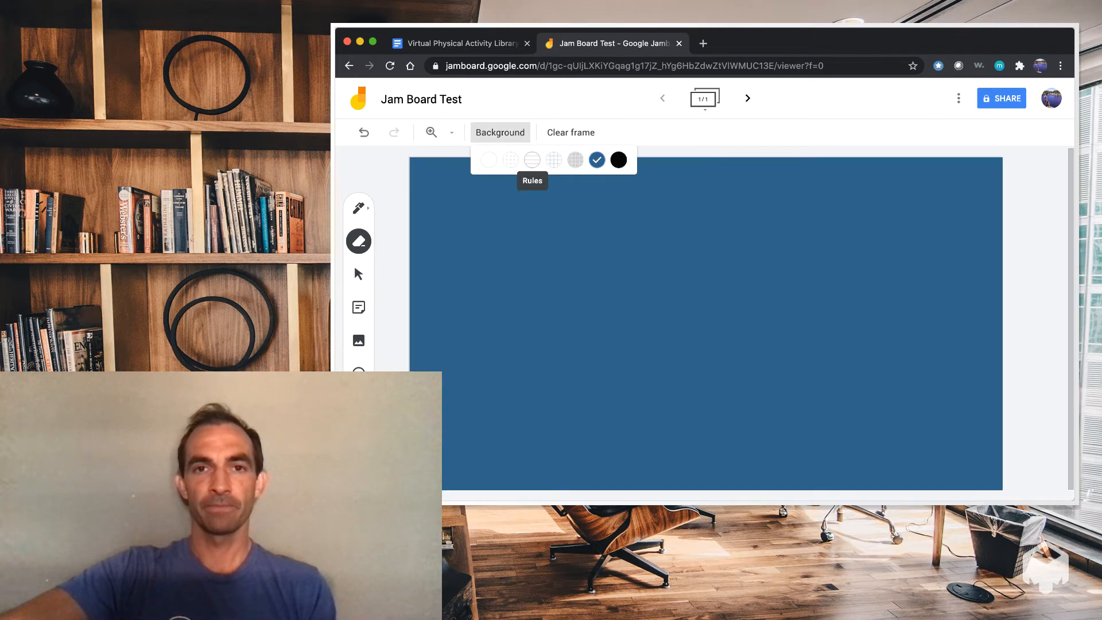
pyautogui.click(551, 160)
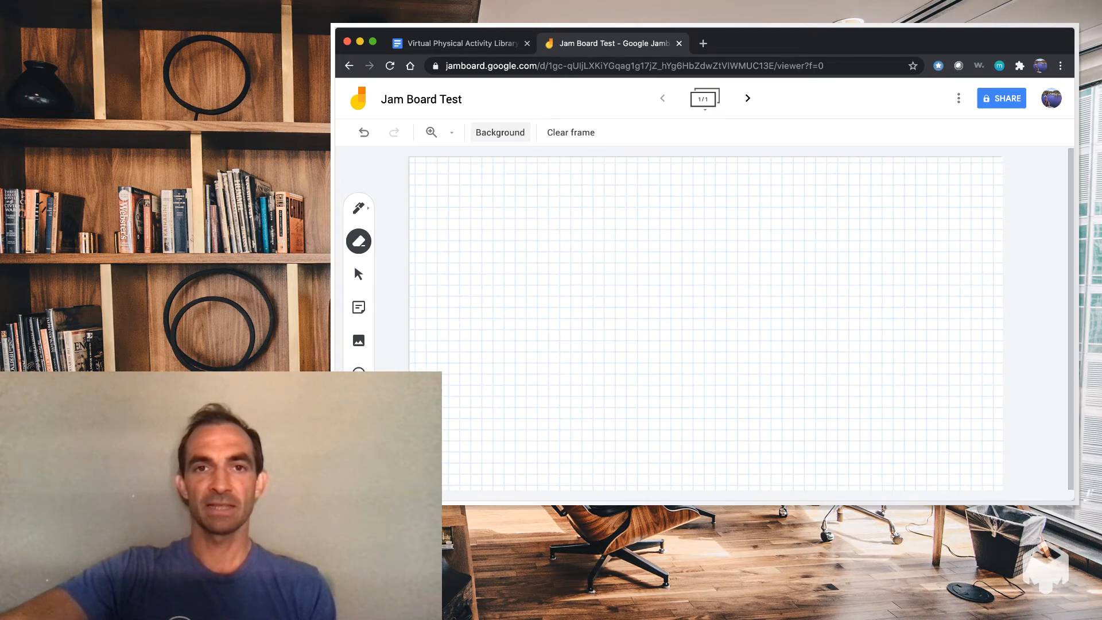
pyautogui.click(500, 132)
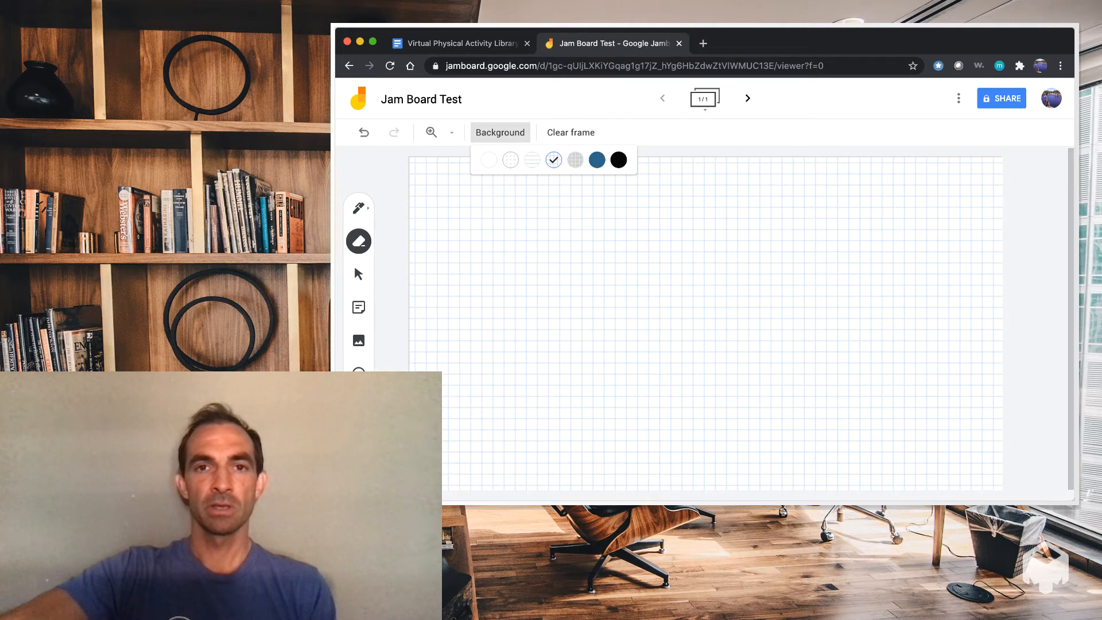
pyautogui.click(557, 215)
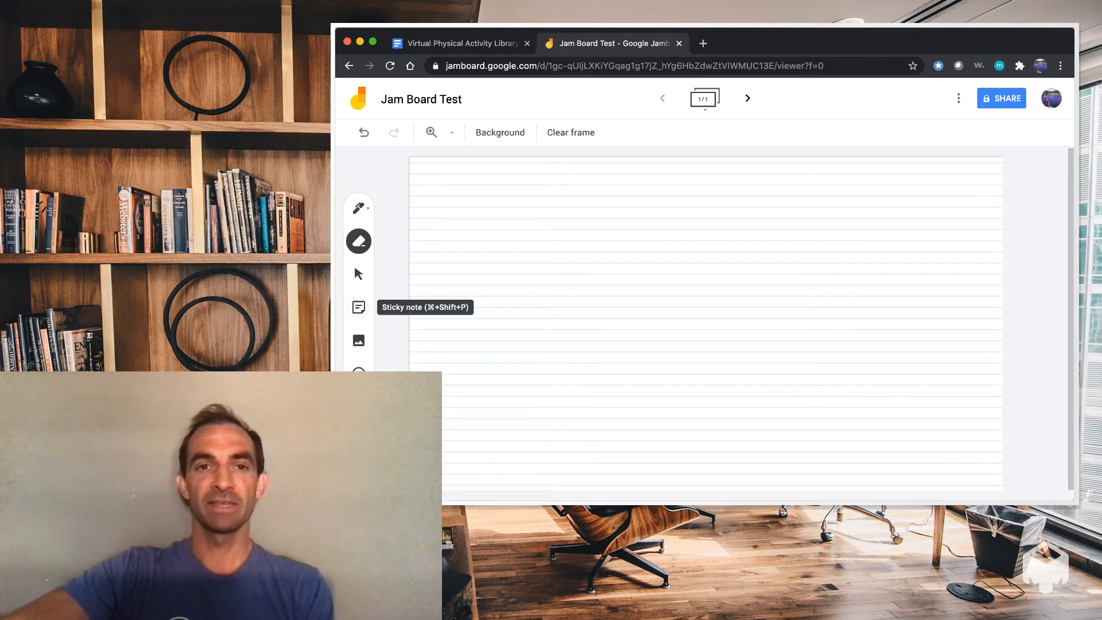
# - Add a yellow sticky note reading "What is your favorite type of exercise?"
pyautogui.click(359, 307)
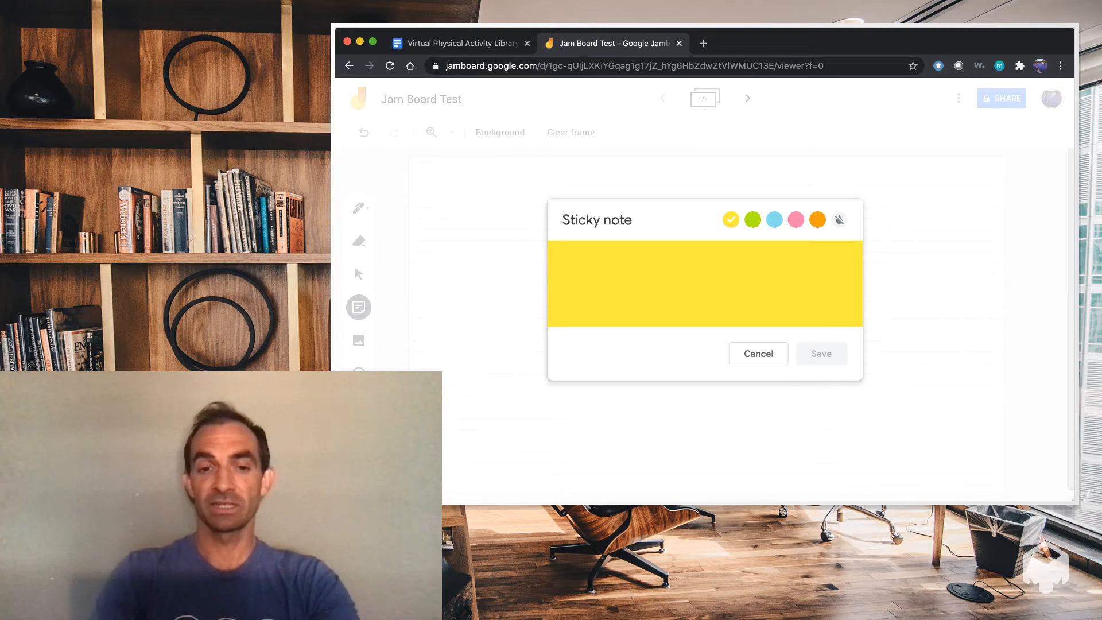
pyautogui.write('WHat')
pyautogui.press('BackSpace')
pyautogui.press('BackSpace')
pyautogui.press('BackSpace')
pyautogui.press('BackSpace')
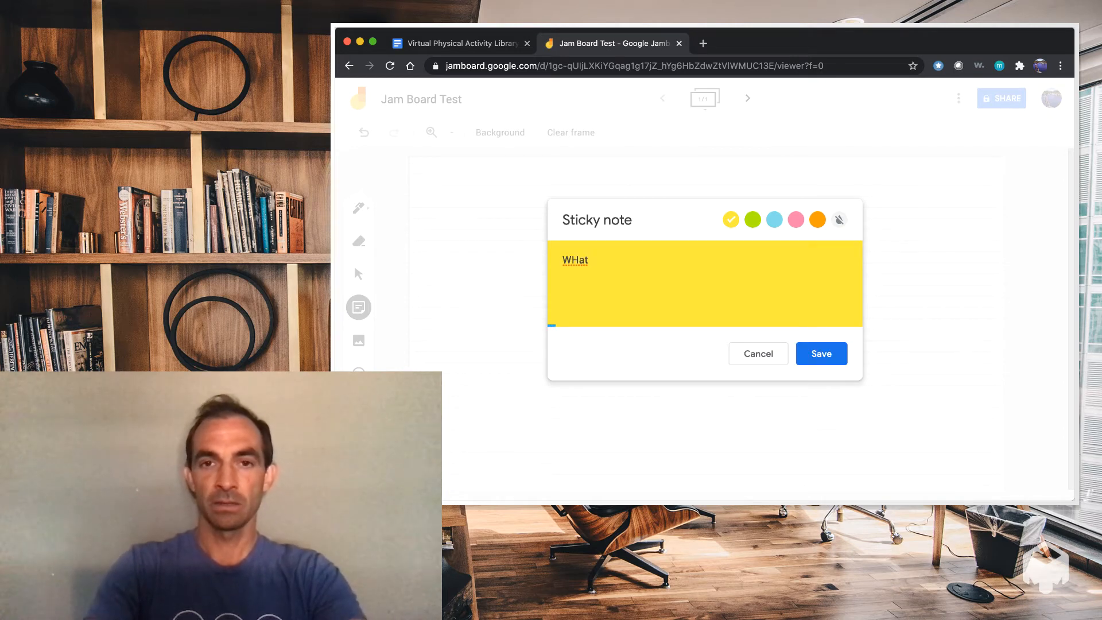
pyautogui.write('hat ')
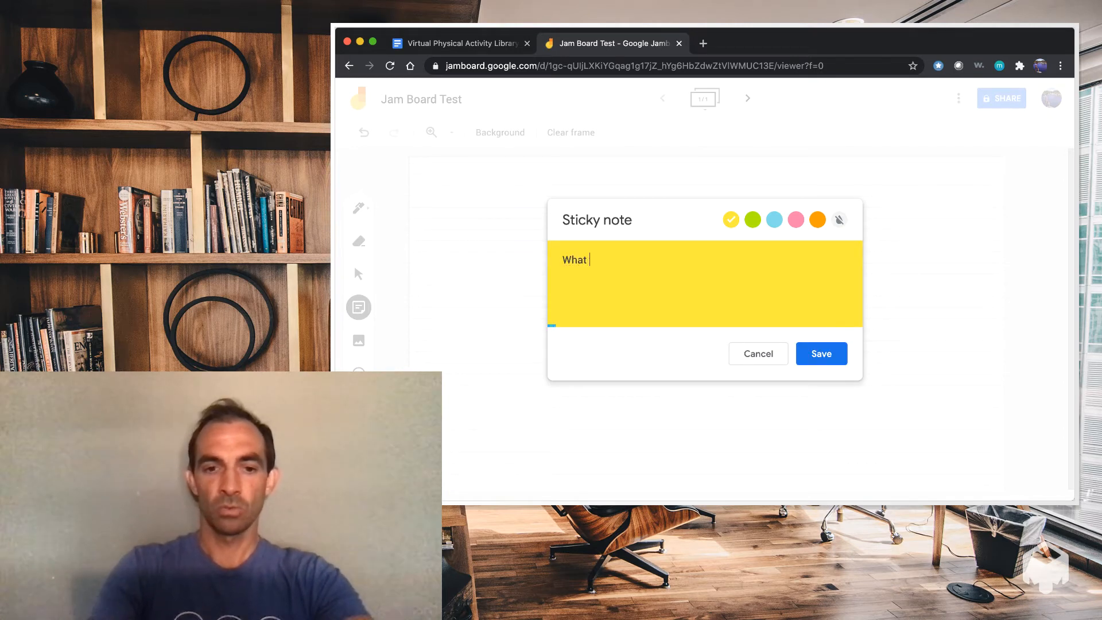
pyautogui.write('is yourt')
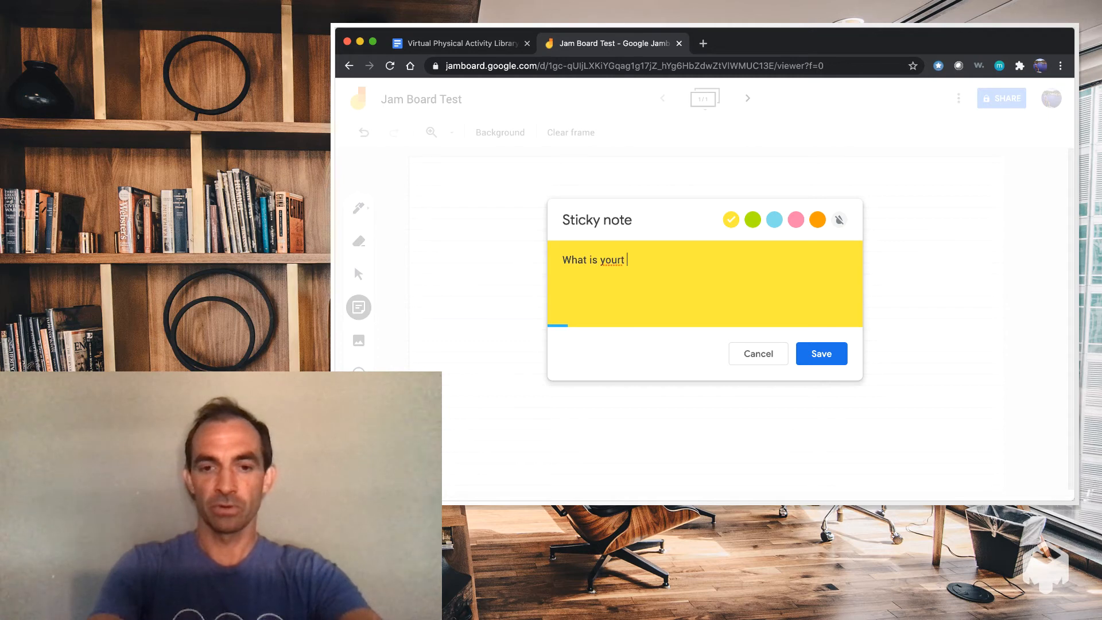
pyautogui.press('BackSpace')
pyautogui.press('BackSpace')
pyautogui.write(' fav')
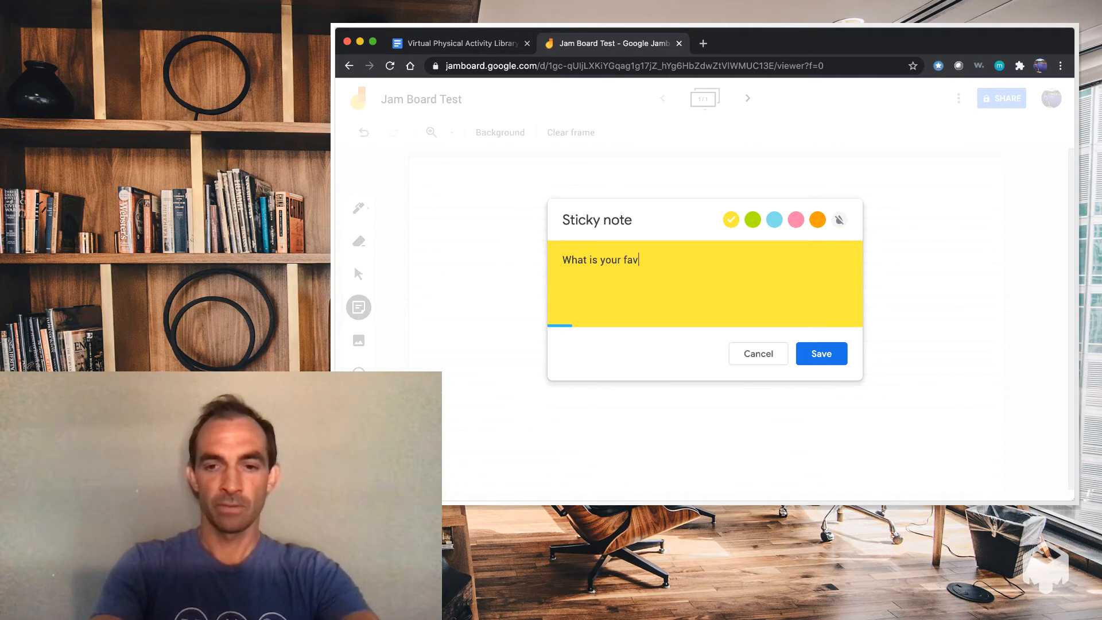
pyautogui.write('orite ')
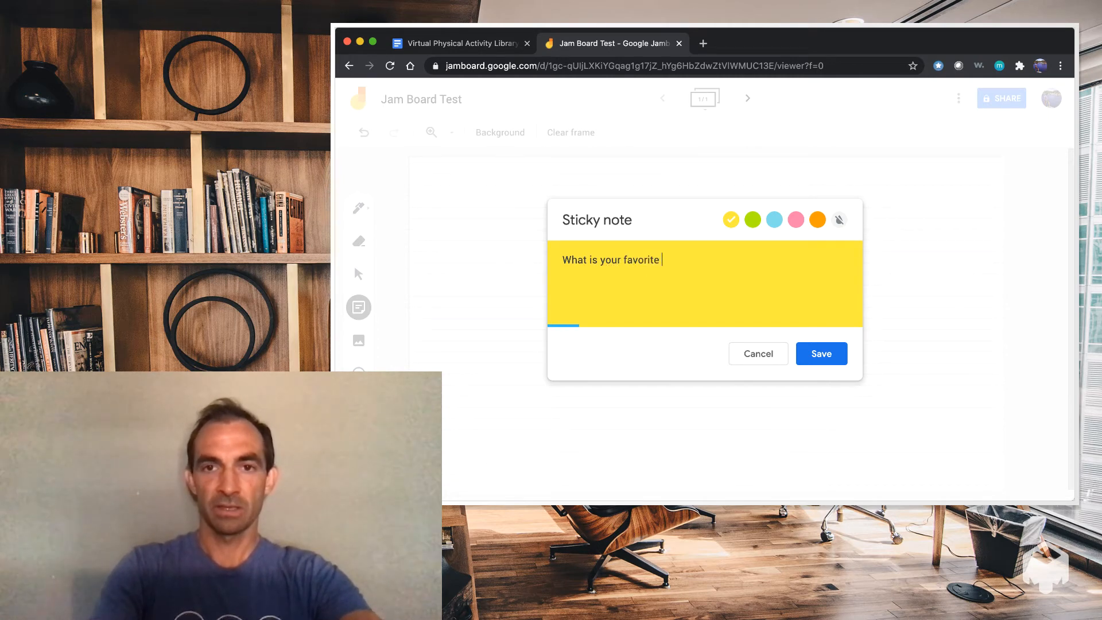
pyautogui.write('type o')
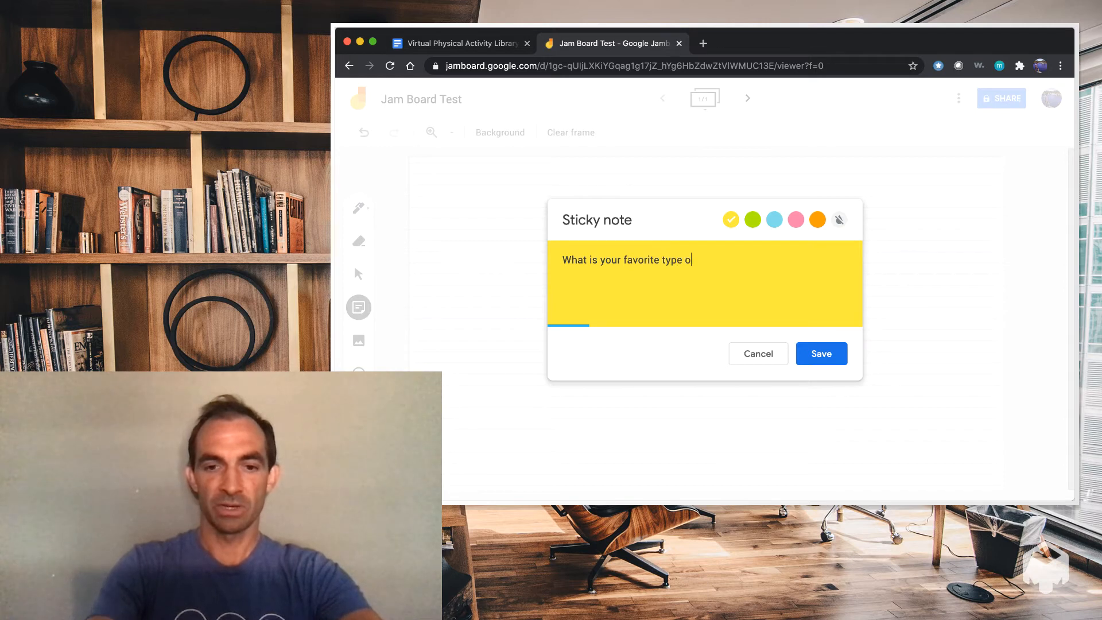
pyautogui.write('f exerc')
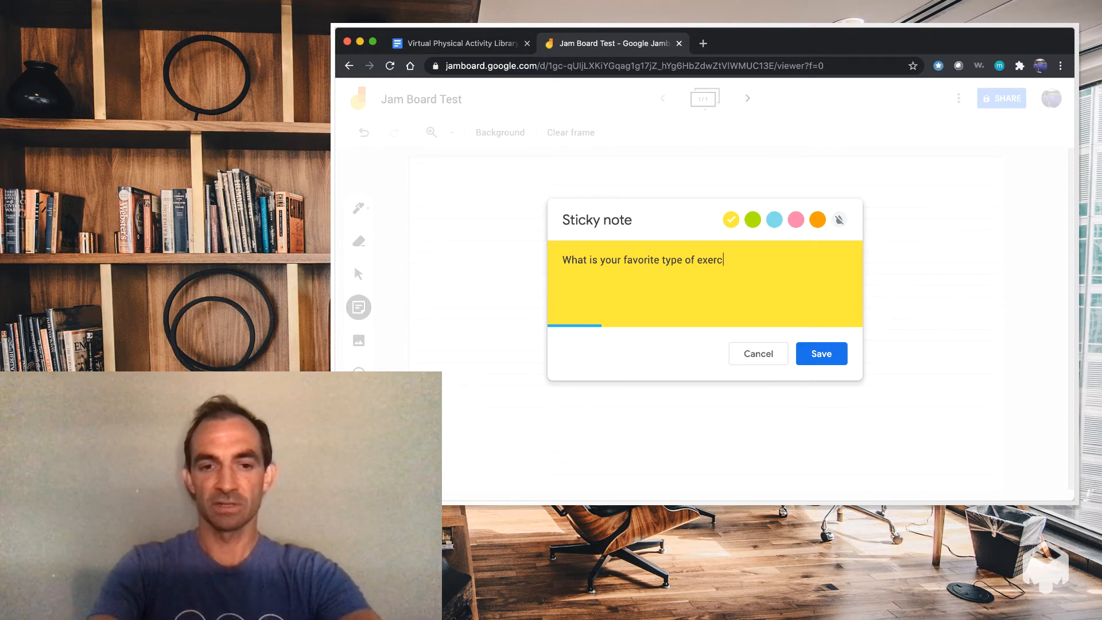
pyautogui.write('ise?')
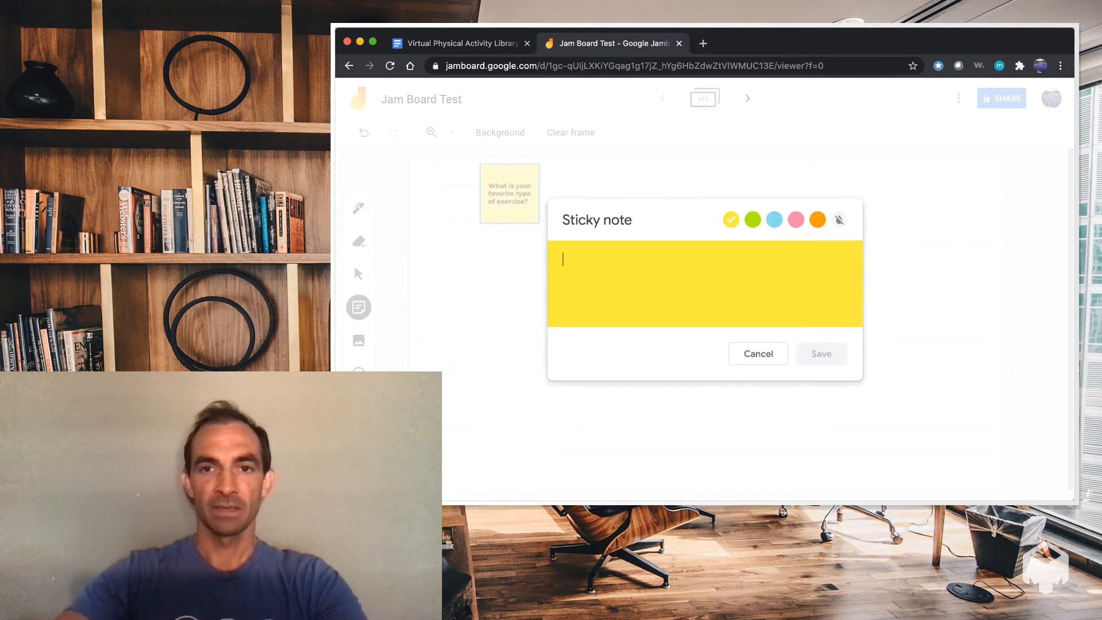
pyautogui.click(758, 353)
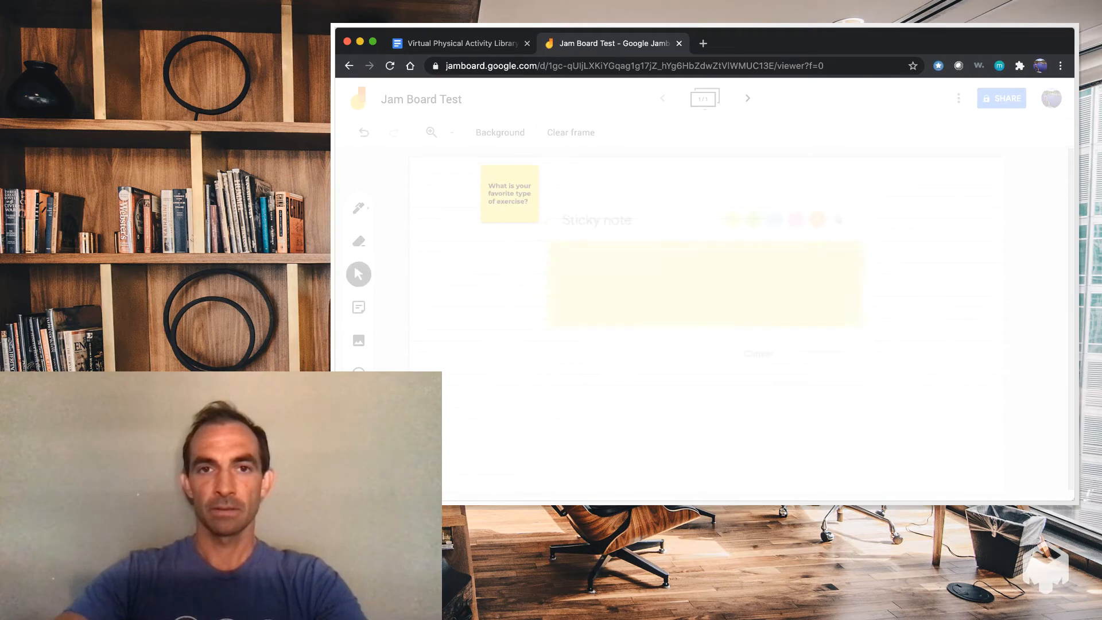
# - Enlarge the sticky note to nearly three times its width and move it closer to the frame's left edge
pyautogui.click(509, 194)
pyautogui.moveTo(539, 223); pyautogui.dragTo(643, 328)
pyautogui.moveTo(479, 163)
pyautogui.mouseDown()
pyautogui.moveTo(458, 191)
pyautogui.moveTo(480, 164)
pyautogui.mouseUp()
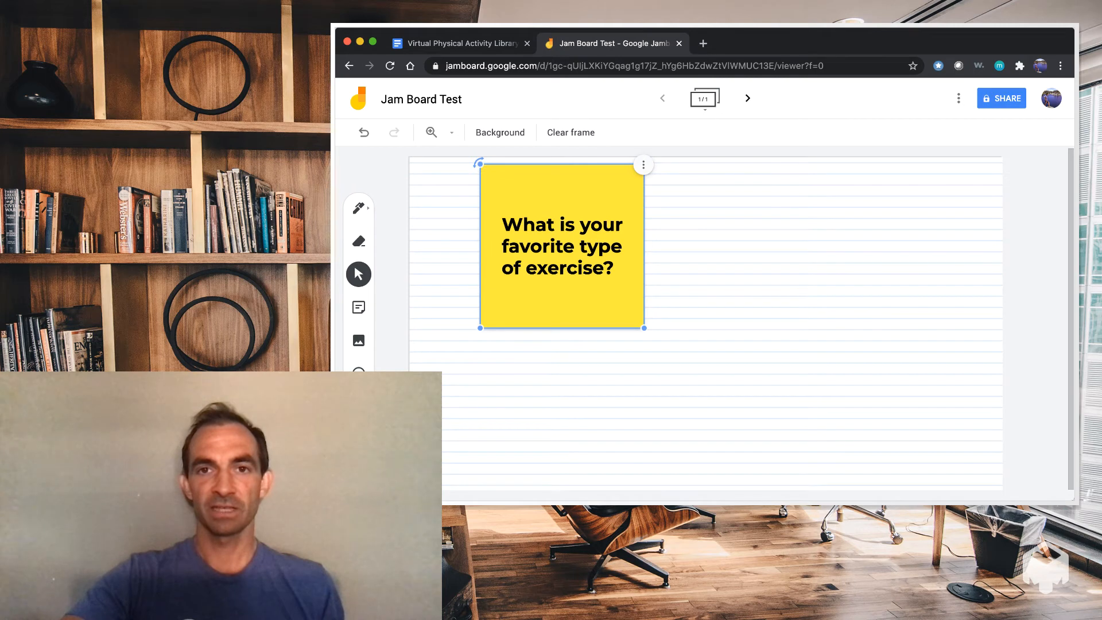
pyautogui.click(643, 165)
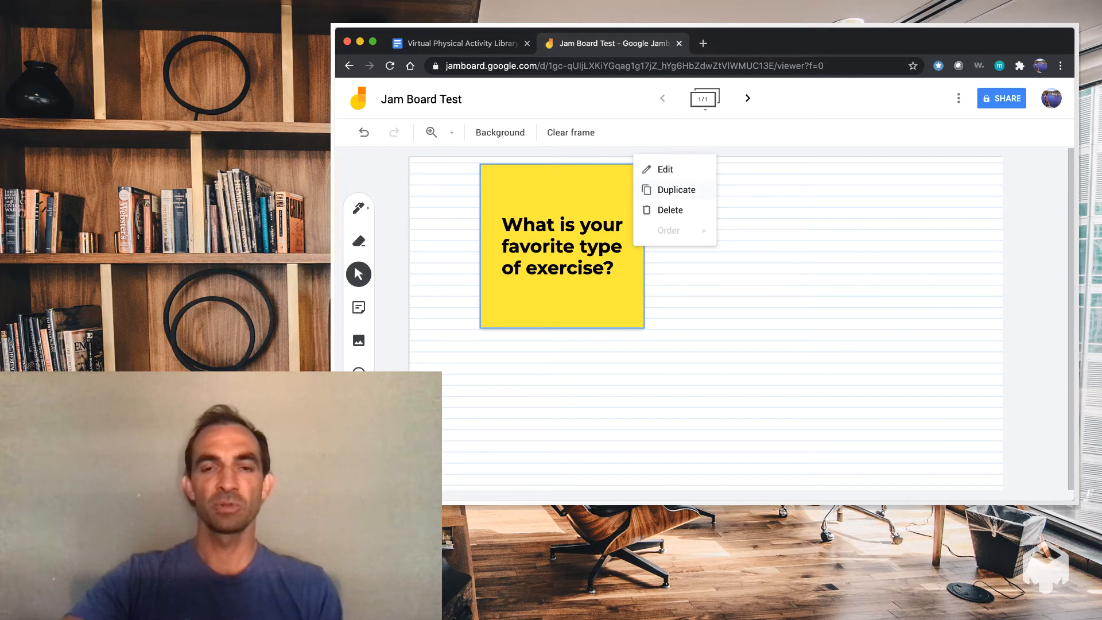
pyautogui.press('Escape')
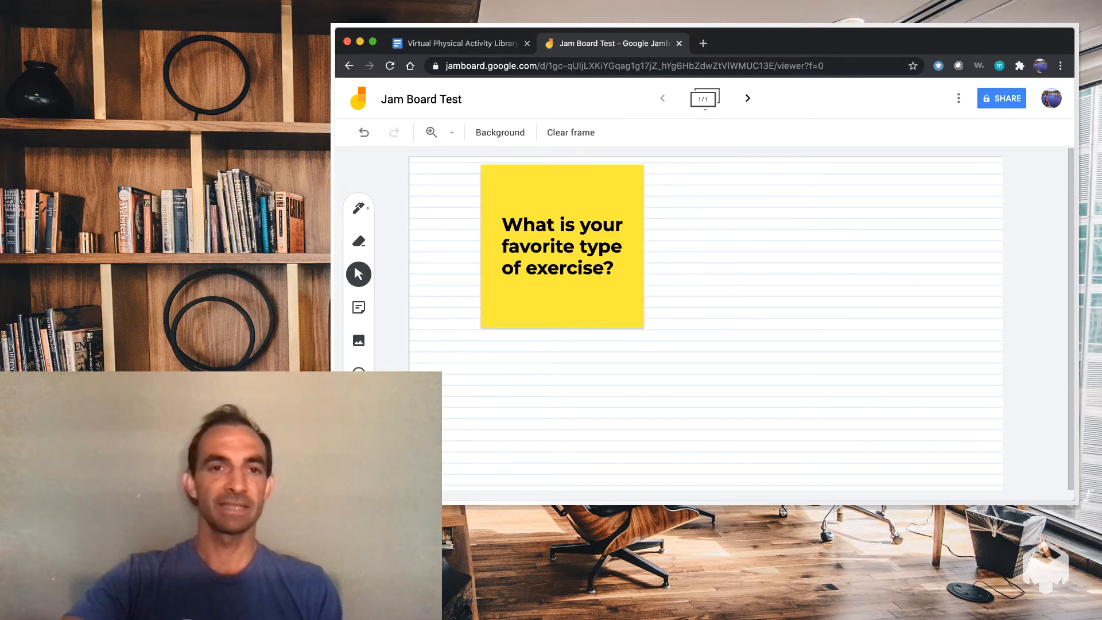
pyautogui.moveTo(561, 246); pyautogui.dragTo(520, 247)
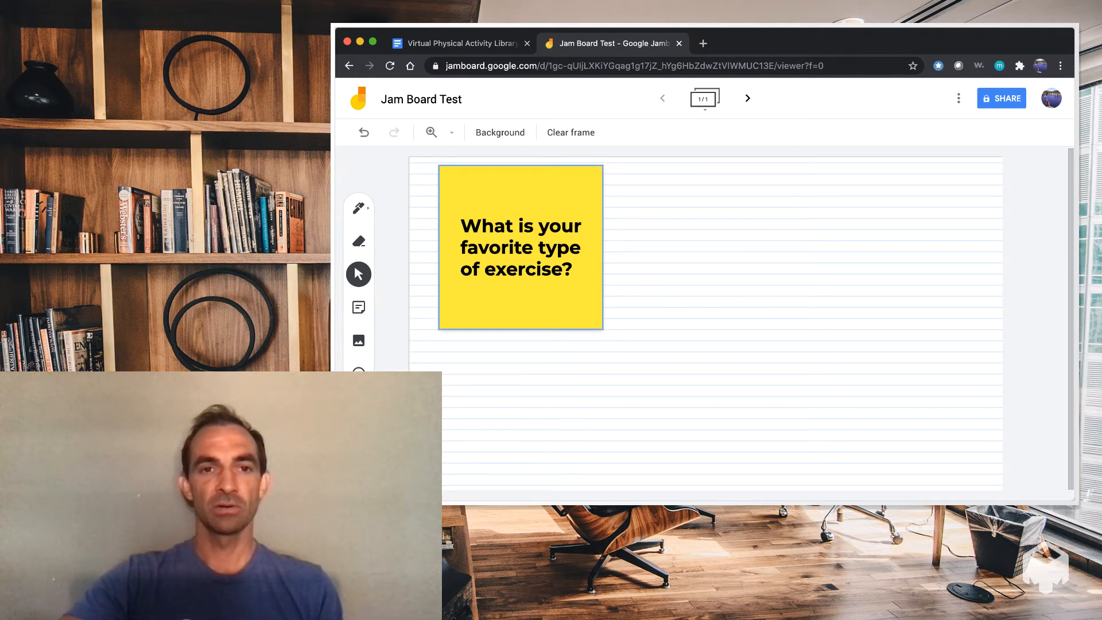
# - Insert the cartoon treadmill runner picture from a Google image search for "exercise", shrink it slightly, and place it to the right of the sticky note
pyautogui.click(359, 340)
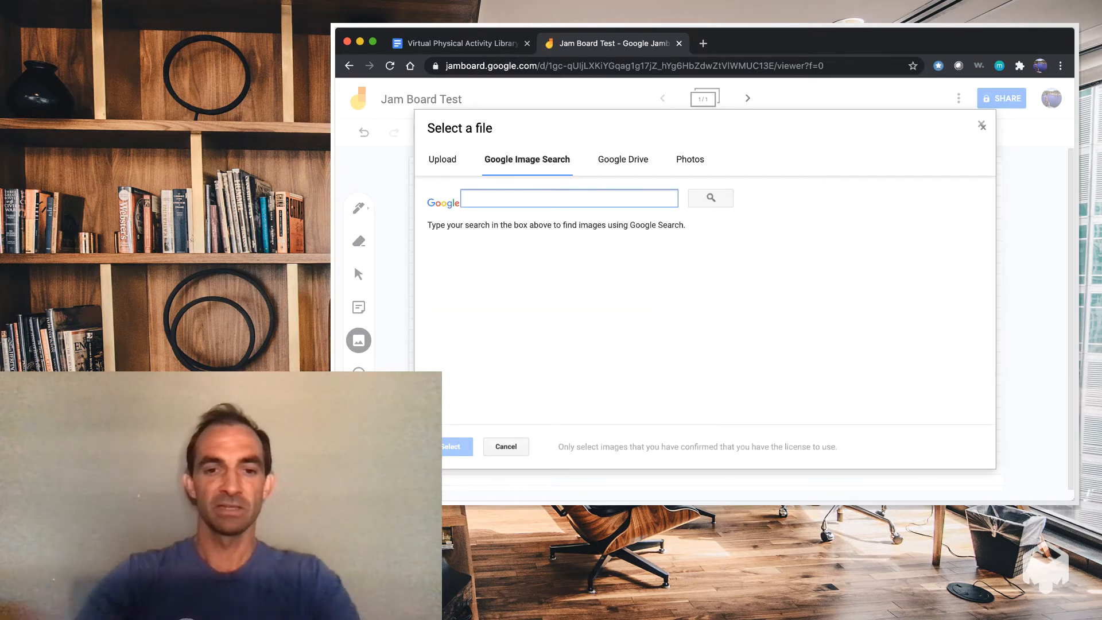
pyautogui.write('exercise')
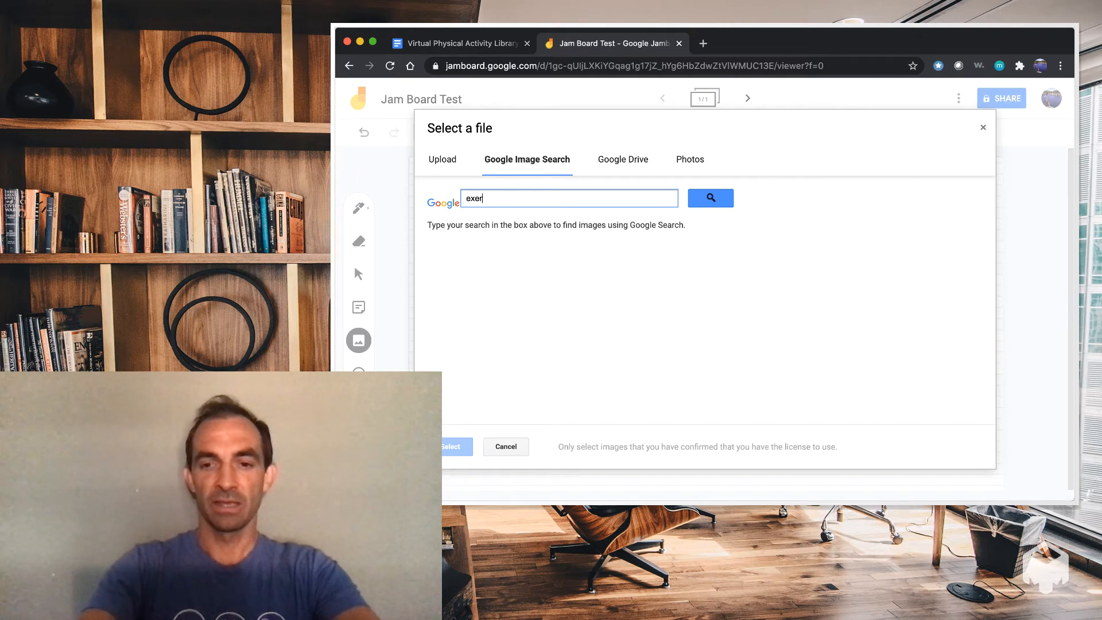
pyautogui.press('Return')
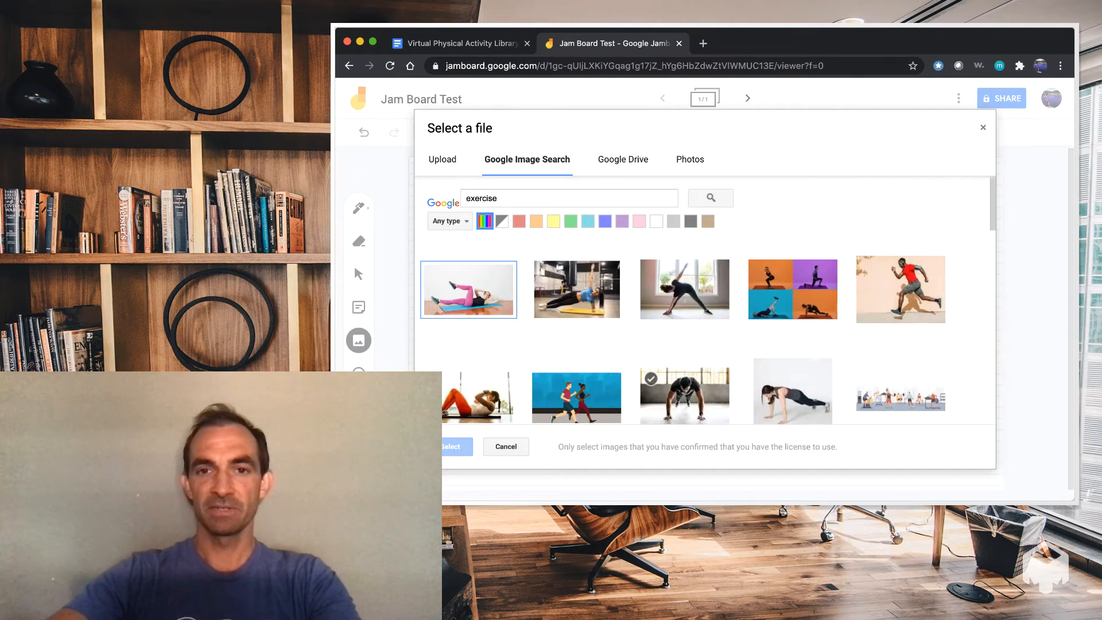
pyautogui.scroll(-3, 682, 299)
pyautogui.scroll(-5, 683, 299)
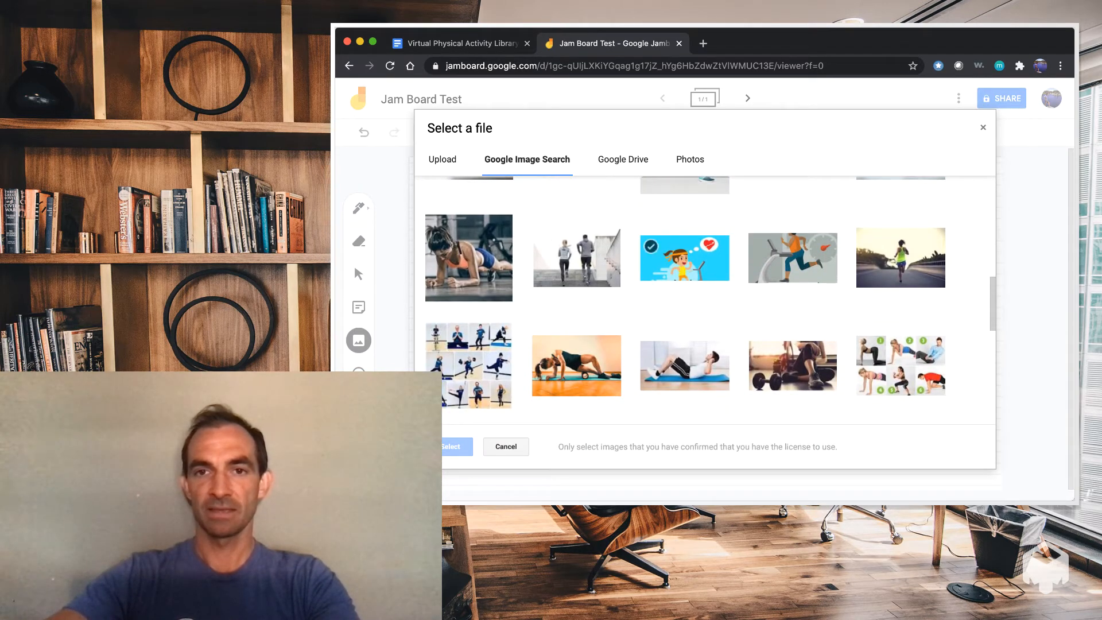
pyautogui.click(685, 258)
pyautogui.click(456, 446)
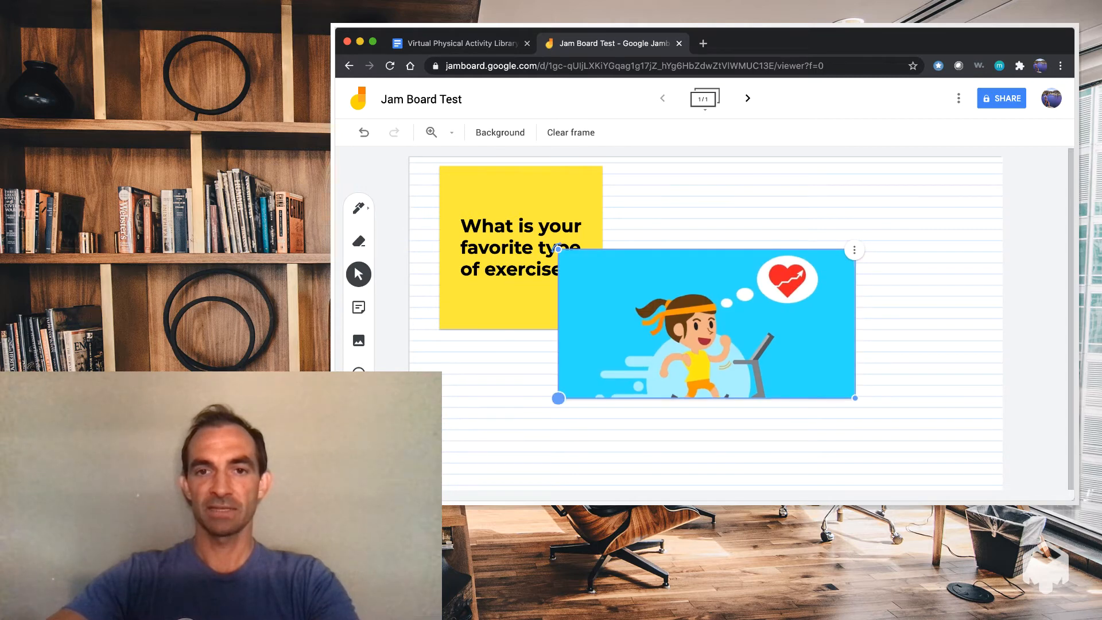
pyautogui.moveTo(557, 399); pyautogui.dragTo(589, 382)
pyautogui.moveTo(721, 316); pyautogui.dragTo(774, 246)
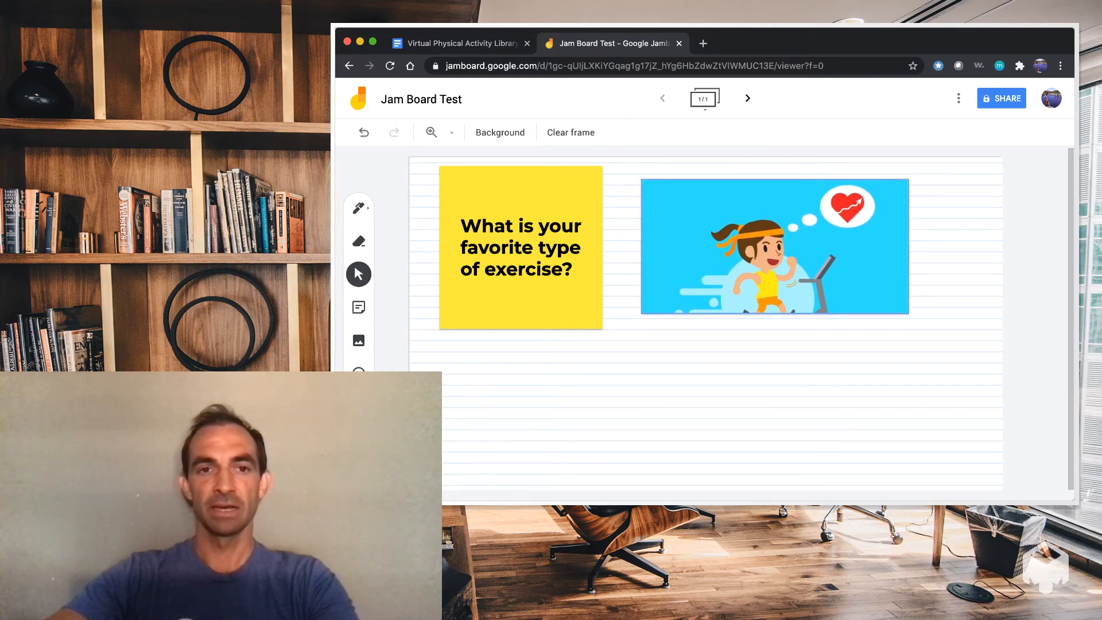
# - Draw a block arrow shape, tilt it up toward the sticky note's text over its lower left corner, and delete it
pyautogui.click(358, 374)
pyautogui.click(366, 374)
pyautogui.click(486, 403)
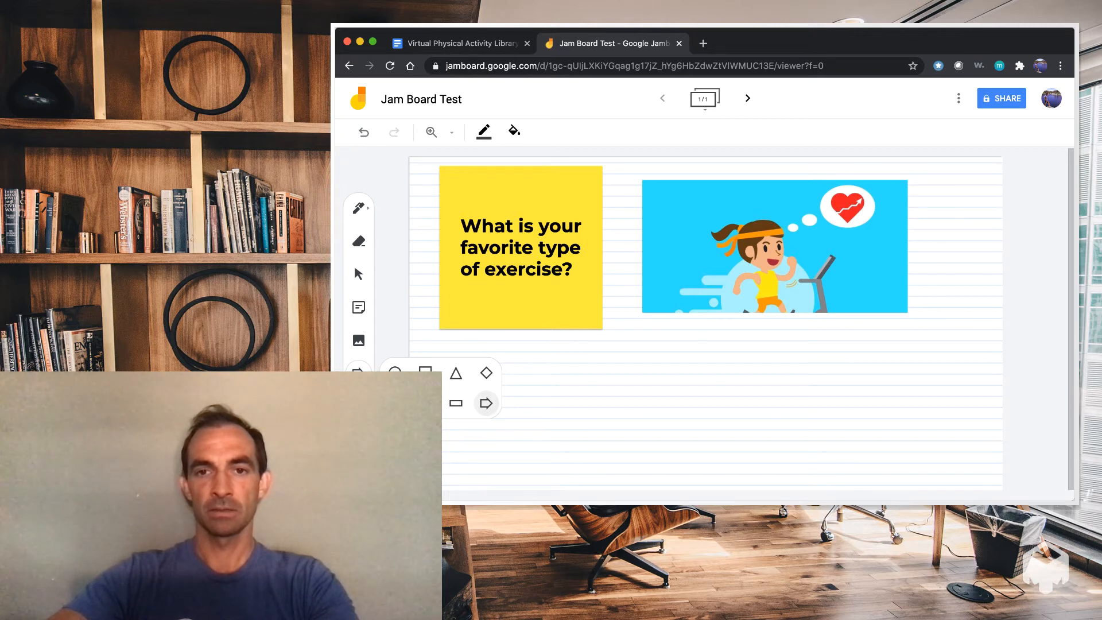
pyautogui.moveTo(675, 325); pyautogui.dragTo(575, 394)
pyautogui.moveTo(575, 326); pyautogui.dragTo(470, 311)
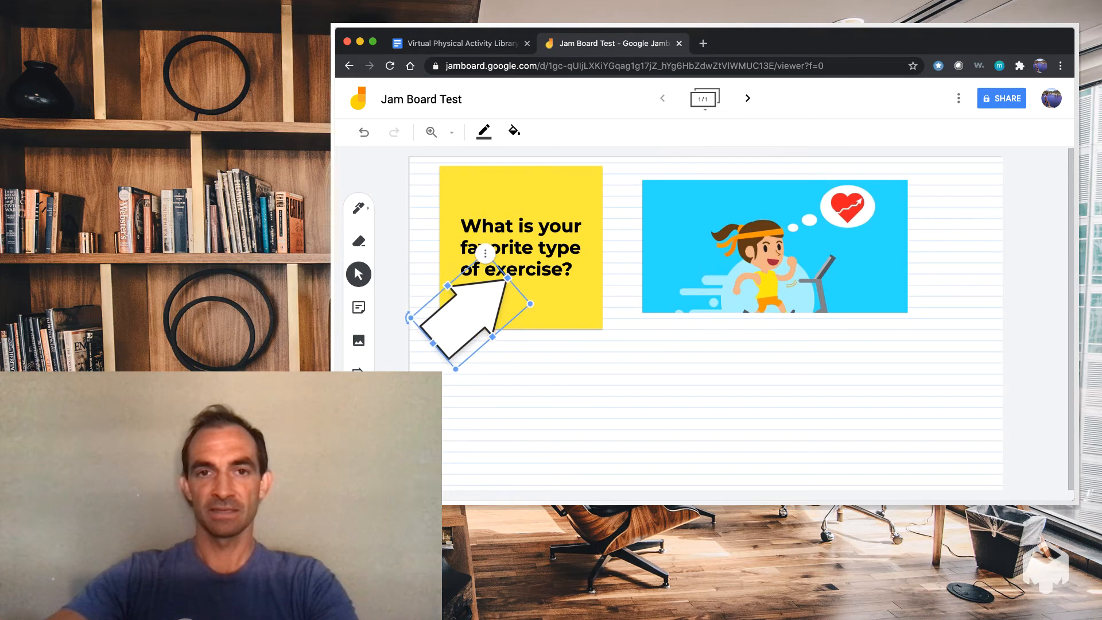
pyautogui.press('Escape')
pyautogui.click(469, 316)
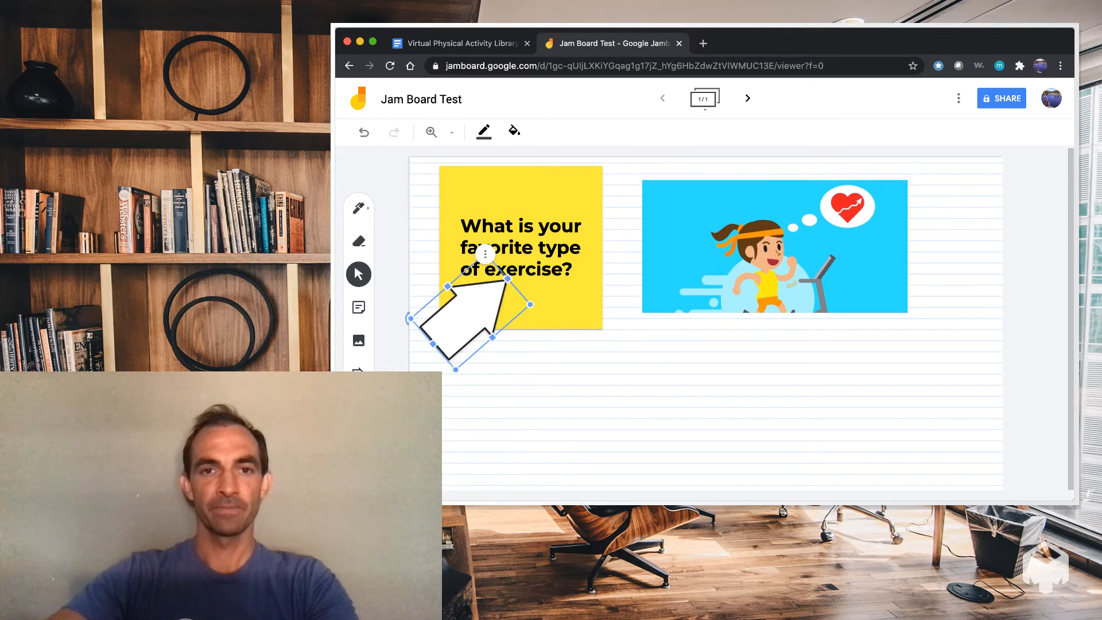
pyautogui.click(485, 254)
pyautogui.click(505, 278)
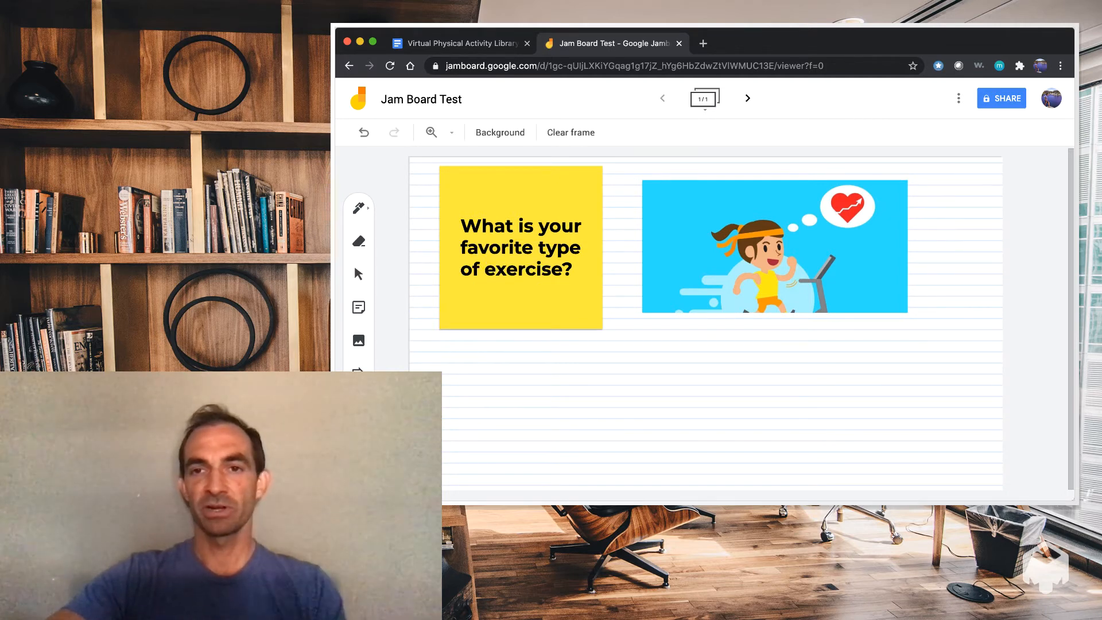
pyautogui.moveTo(467, 289)
pyautogui.mouseDown()
pyautogui.moveTo(581, 271)
pyautogui.moveTo(492, 197)
pyautogui.moveTo(498, 269)
pyautogui.moveTo(595, 248)
pyautogui.mouseUp()
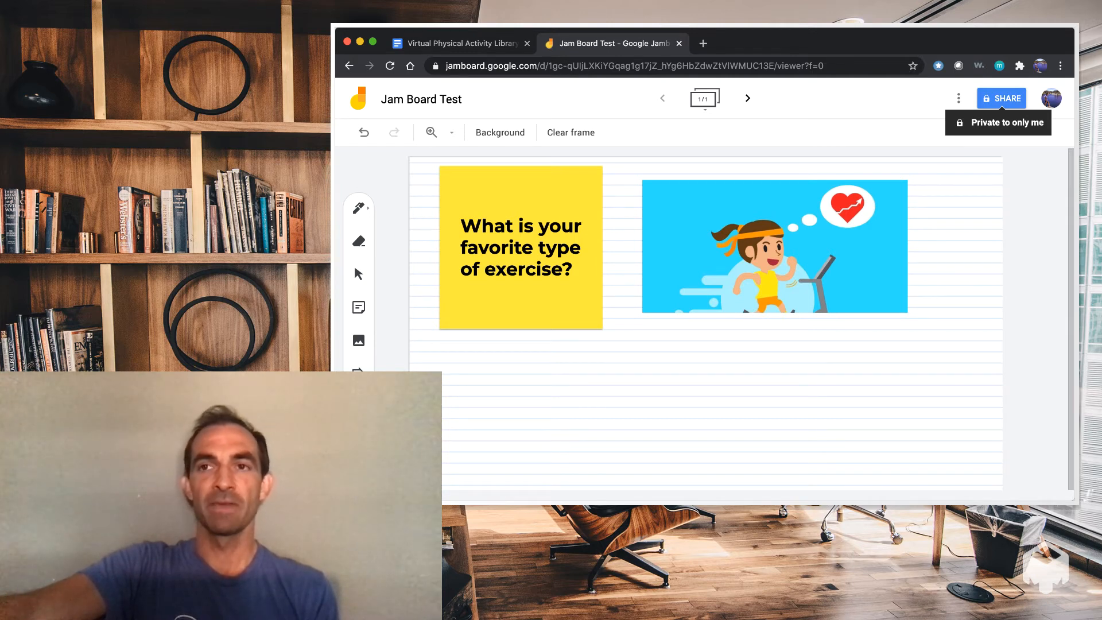
# - Share the jam with anyone who has the link and set their permission to Editor
pyautogui.click(1001, 98)
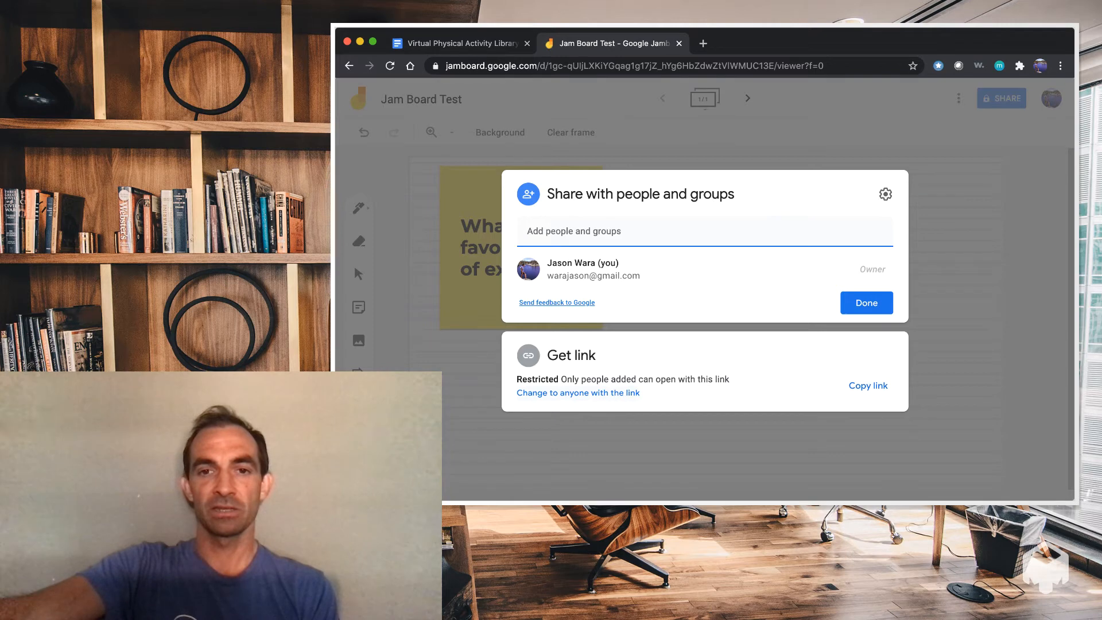
pyautogui.click(607, 393)
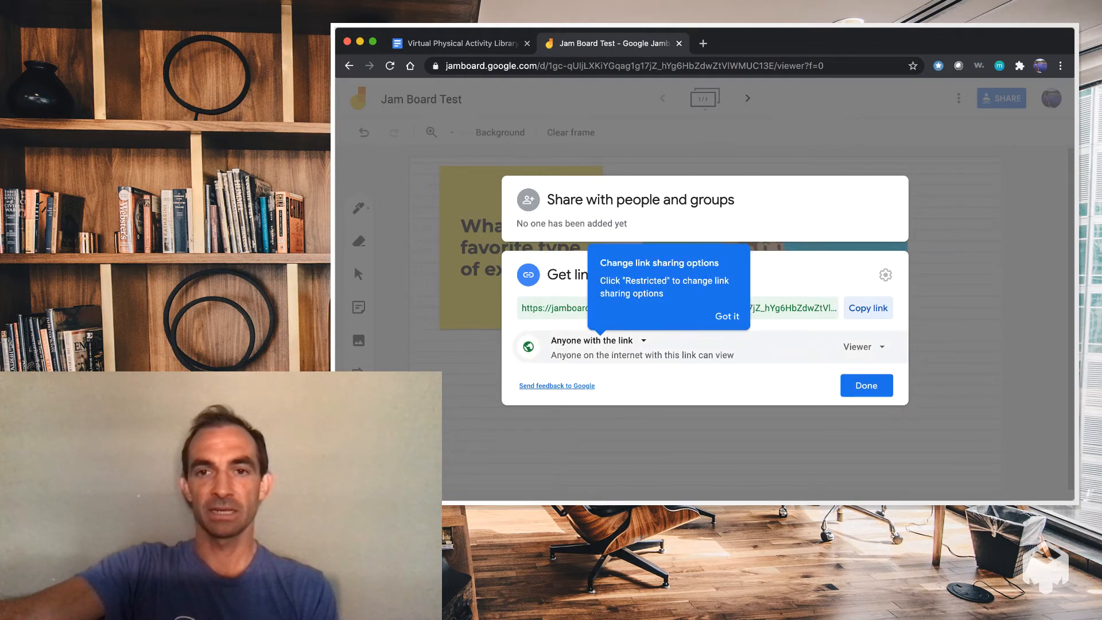
pyautogui.click(727, 316)
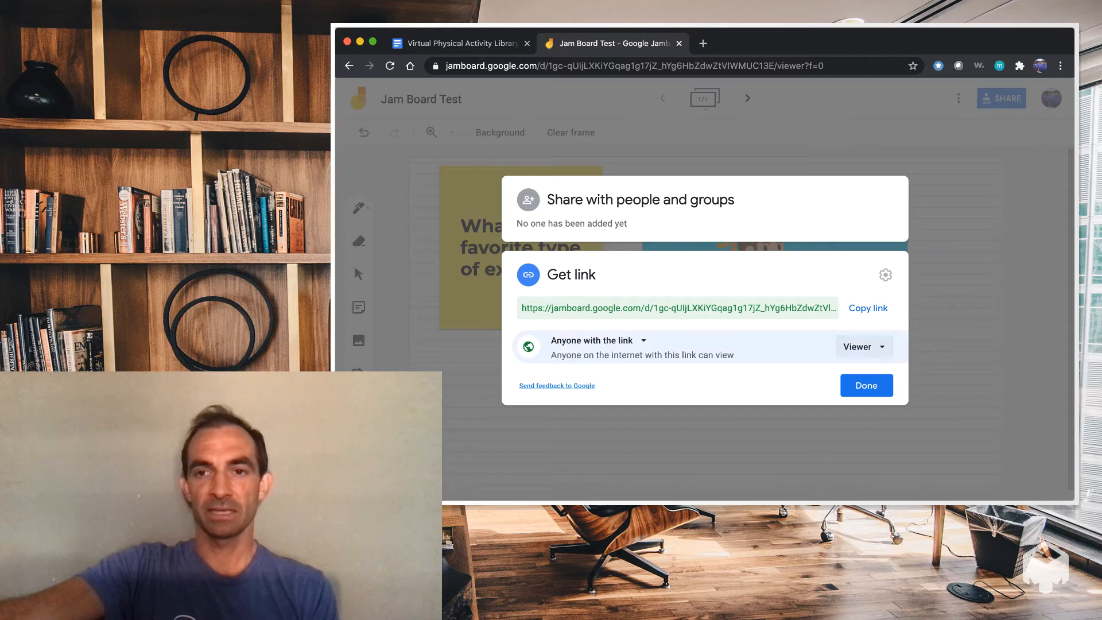
pyautogui.click(864, 346)
pyautogui.click(875, 407)
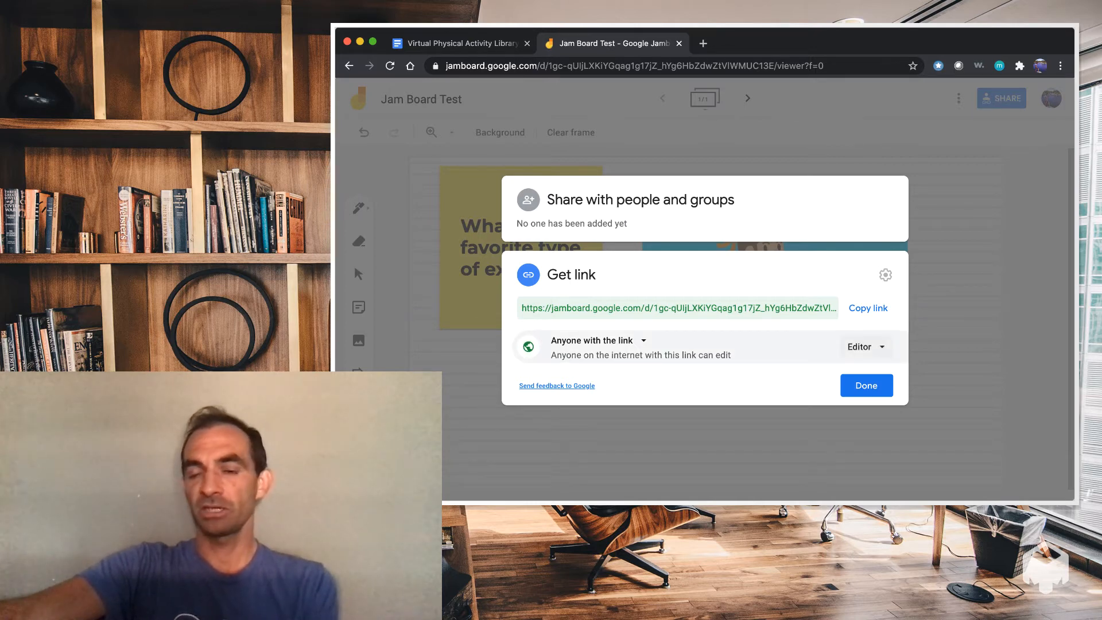
# - Switch the link permission to Viewer and back to Editor
pyautogui.click(865, 346)
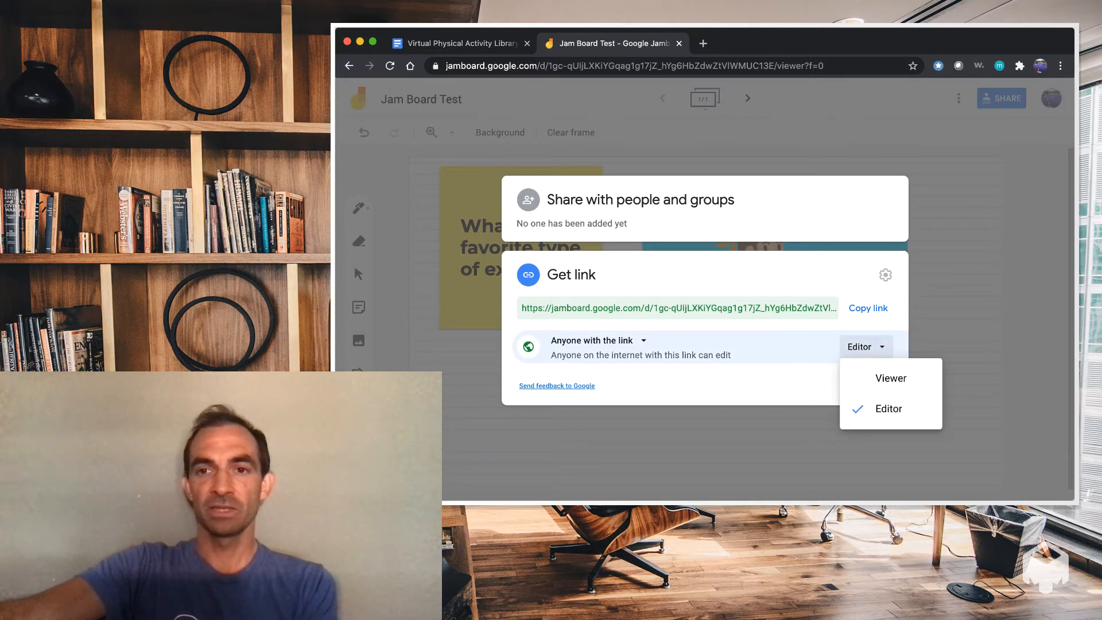
pyautogui.click(891, 378)
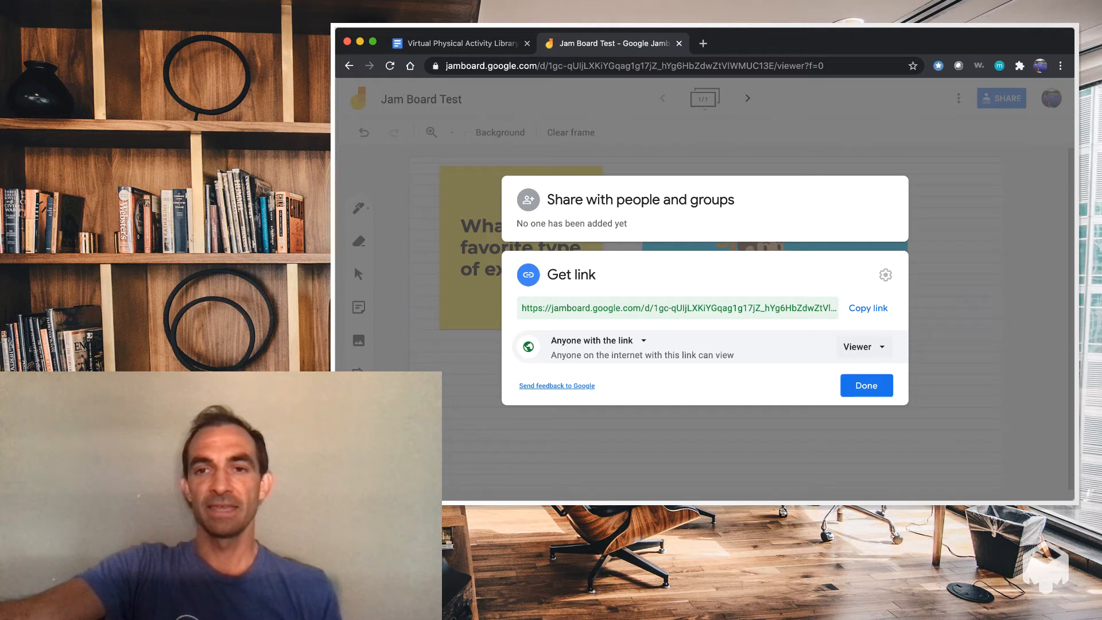
pyautogui.click(864, 347)
pyautogui.click(879, 408)
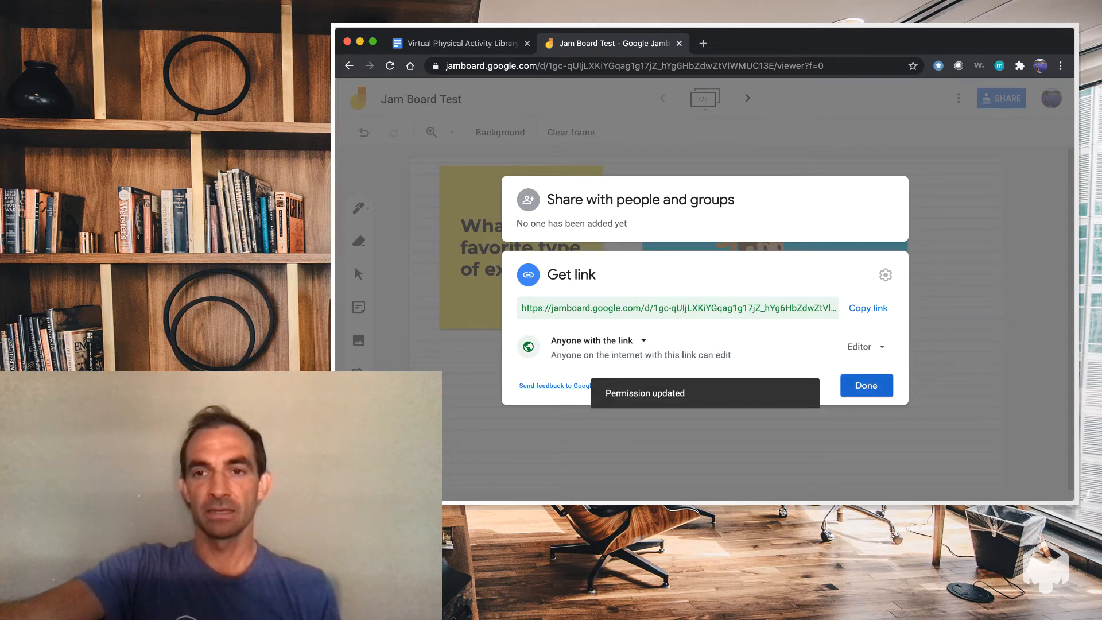
# - Copy the jam's sharing link and close the sharing settings
pyautogui.click(868, 307)
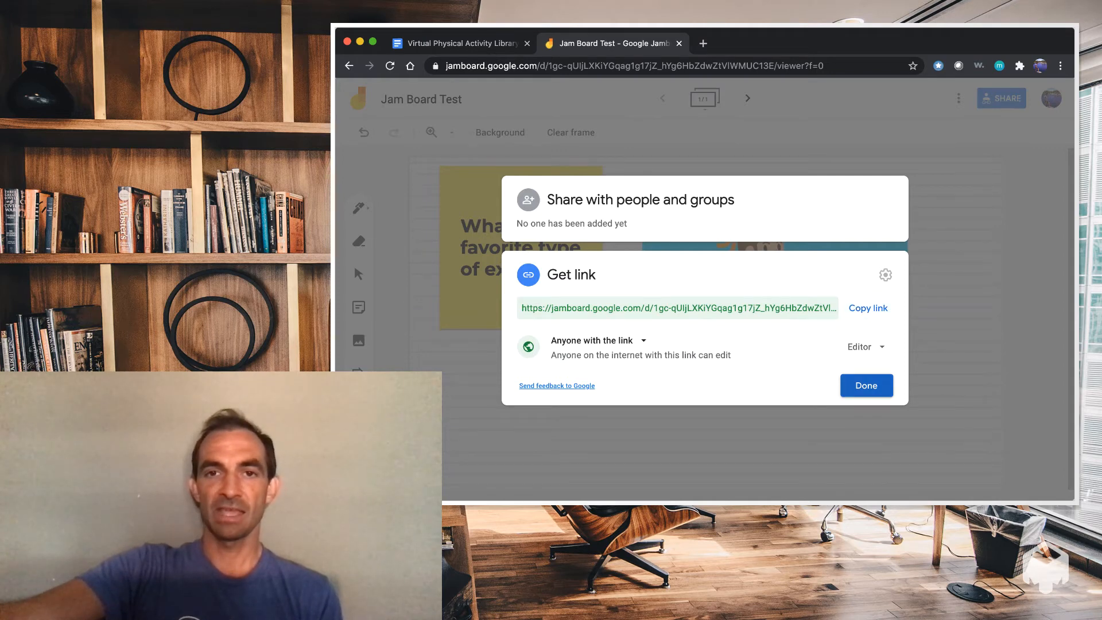
pyautogui.click(866, 385)
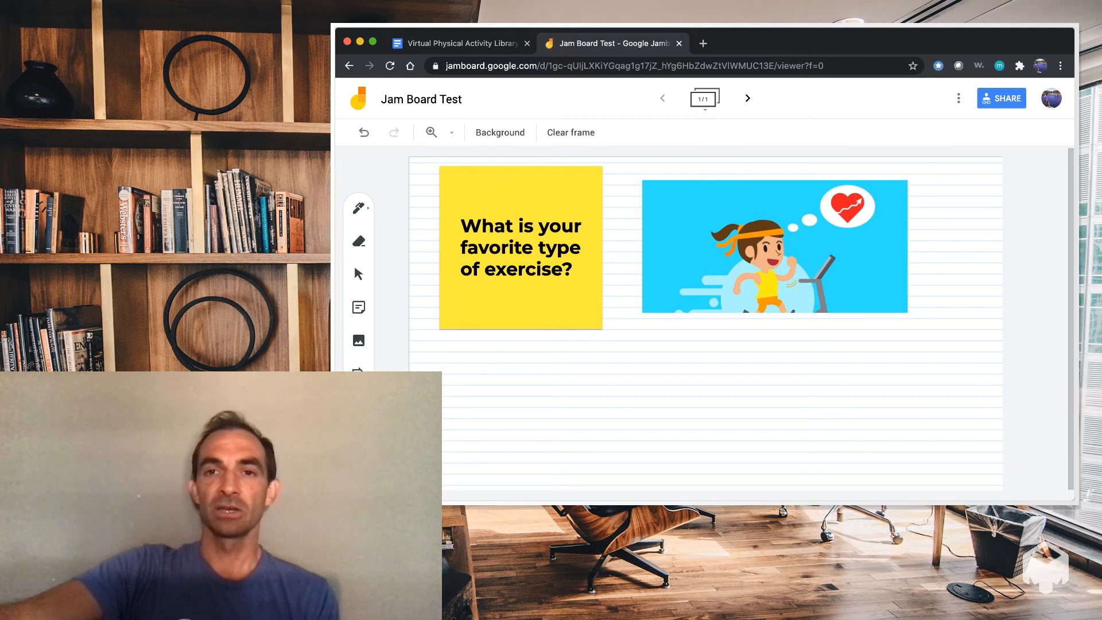
# - Move the treadmill runner picture left until it sits close beside the question sticky note
pyautogui.click(358, 274)
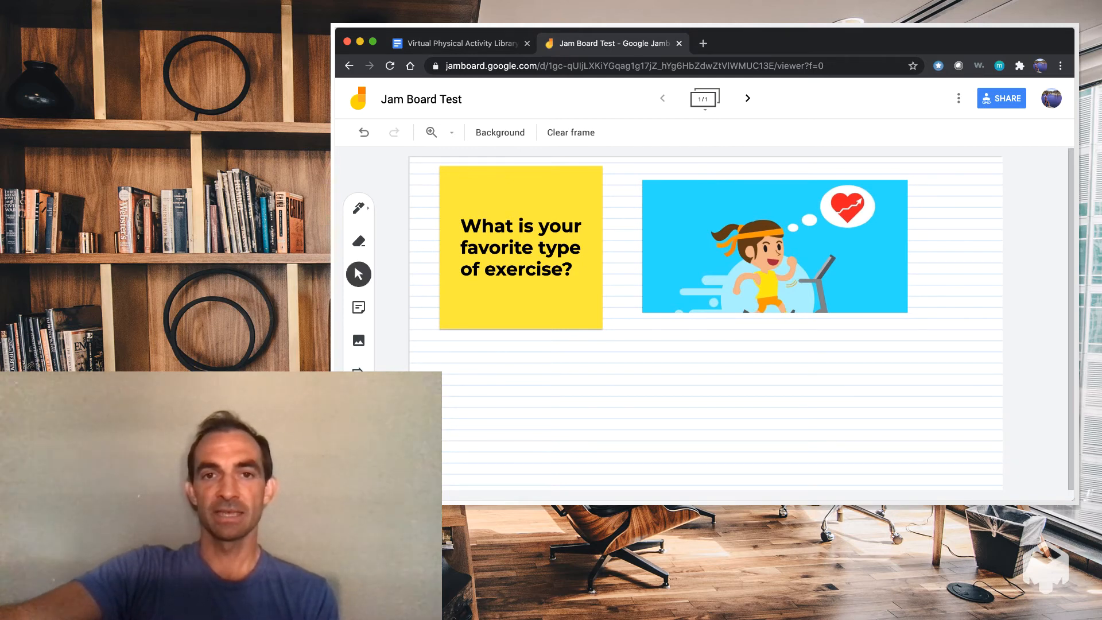
pyautogui.moveTo(774, 247); pyautogui.dragTo(741, 248)
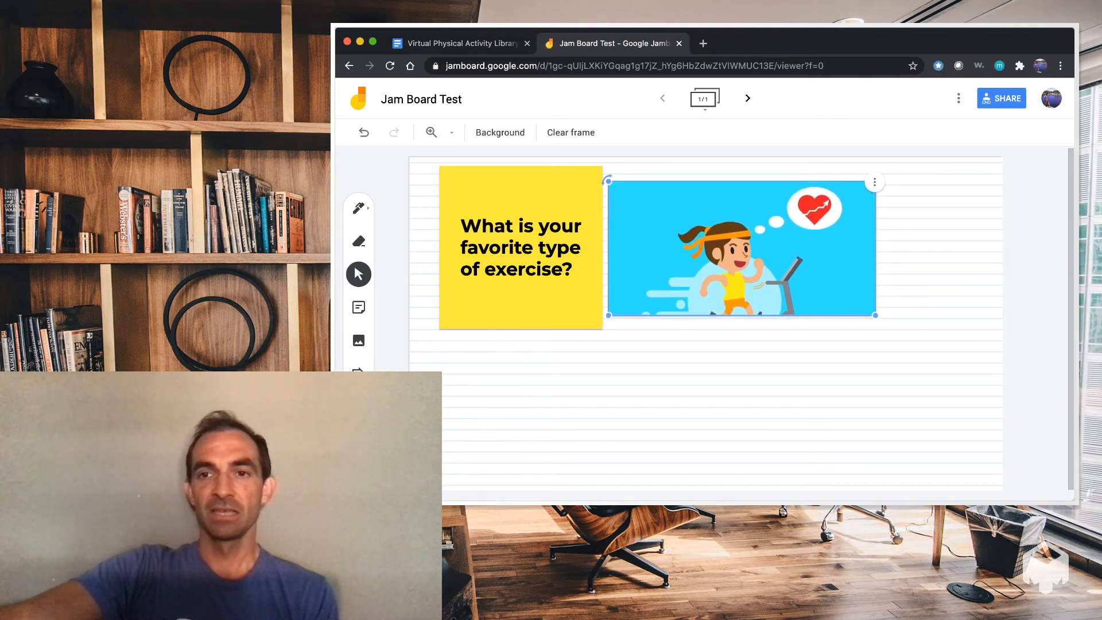
pyautogui.press('Escape')
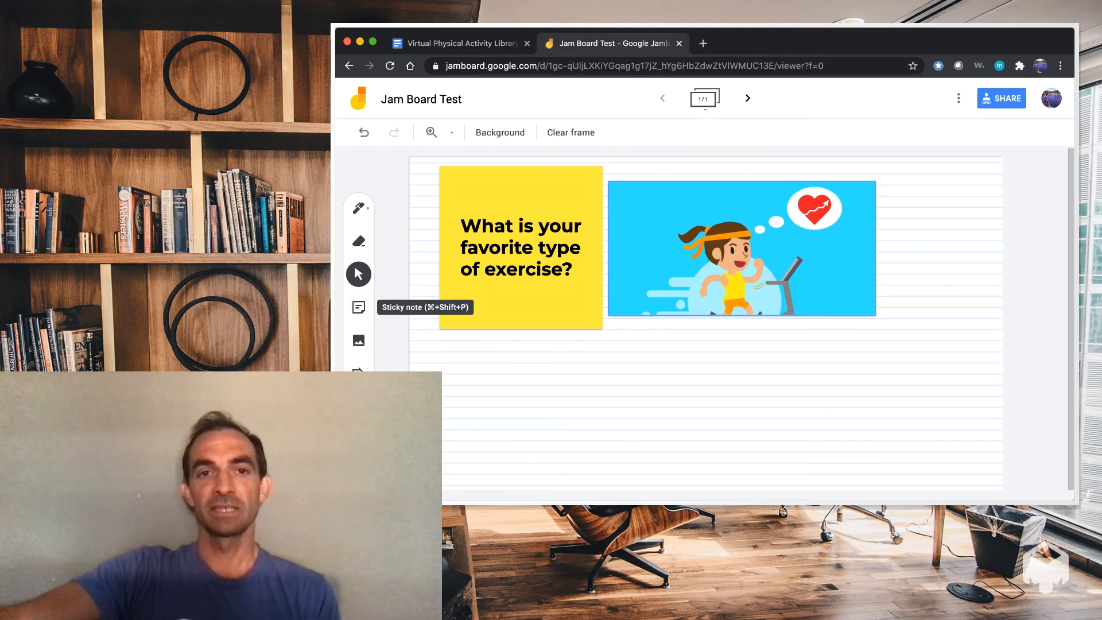
# - Add a yellow sticky note reading "Running" and place it below the question note, near the frame's left edge
pyautogui.click(359, 307)
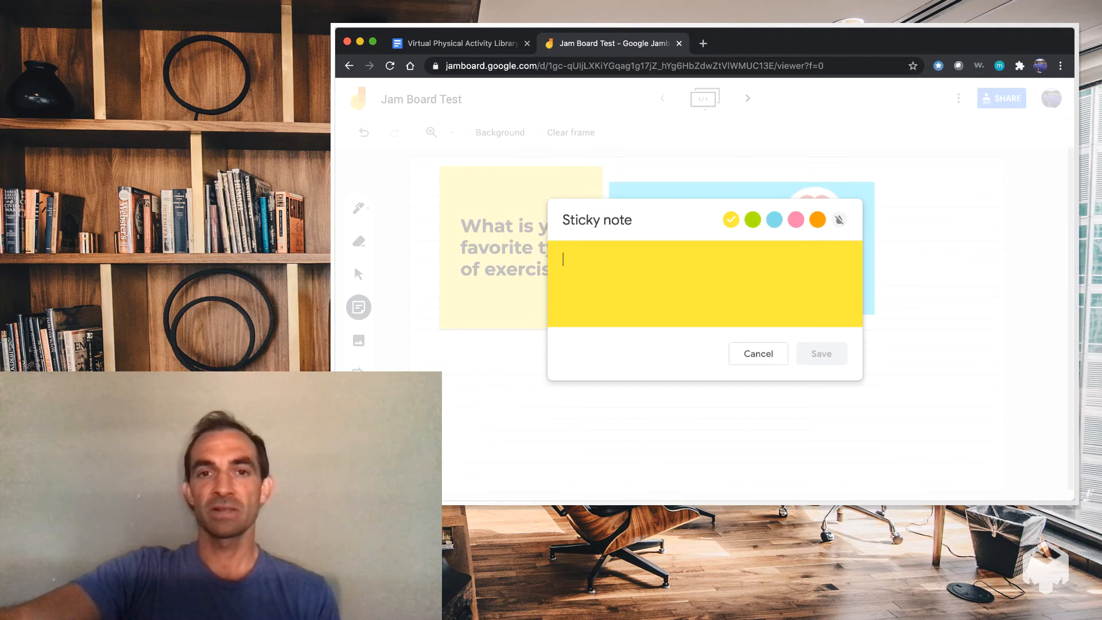
pyautogui.write('Ru')
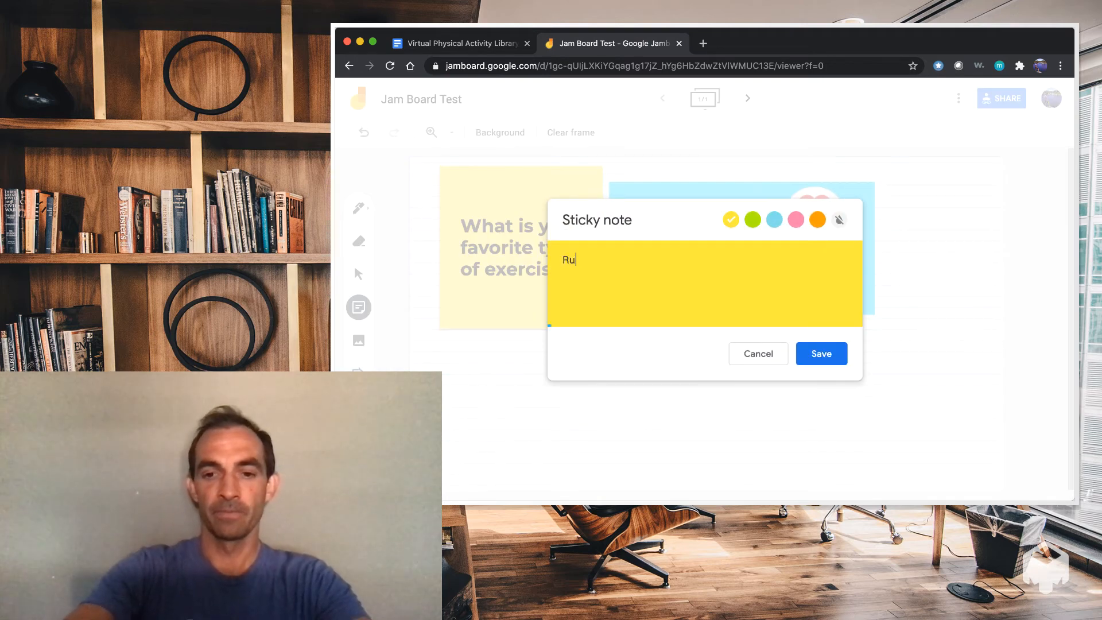
pyautogui.write('nning')
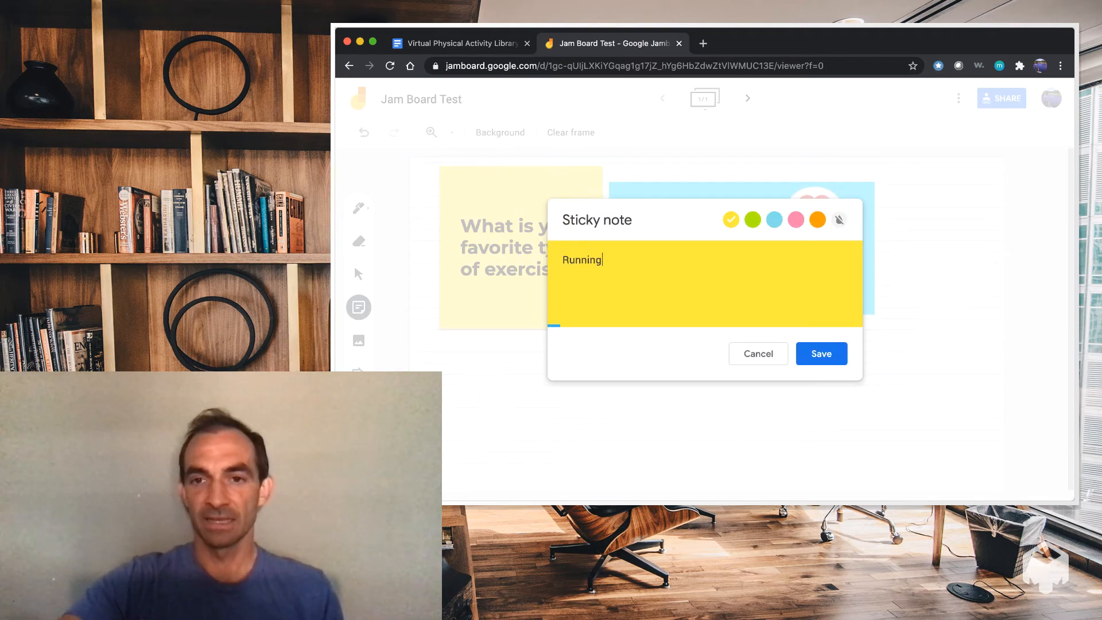
pyautogui.press('Return')
pyautogui.press('Escape')
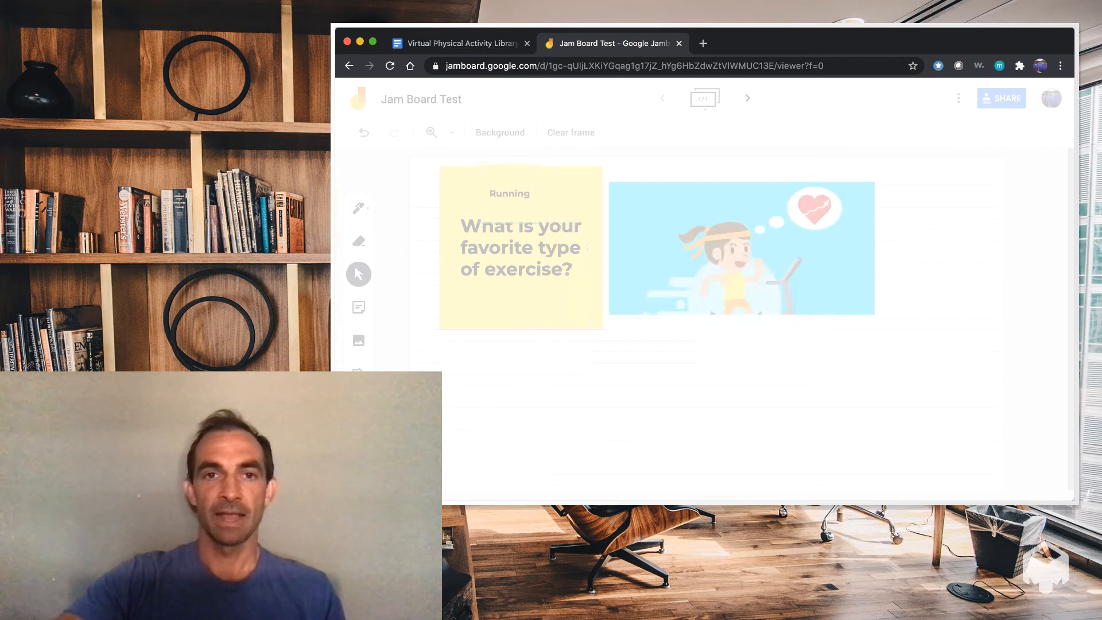
pyautogui.moveTo(508, 193); pyautogui.dragTo(458, 405)
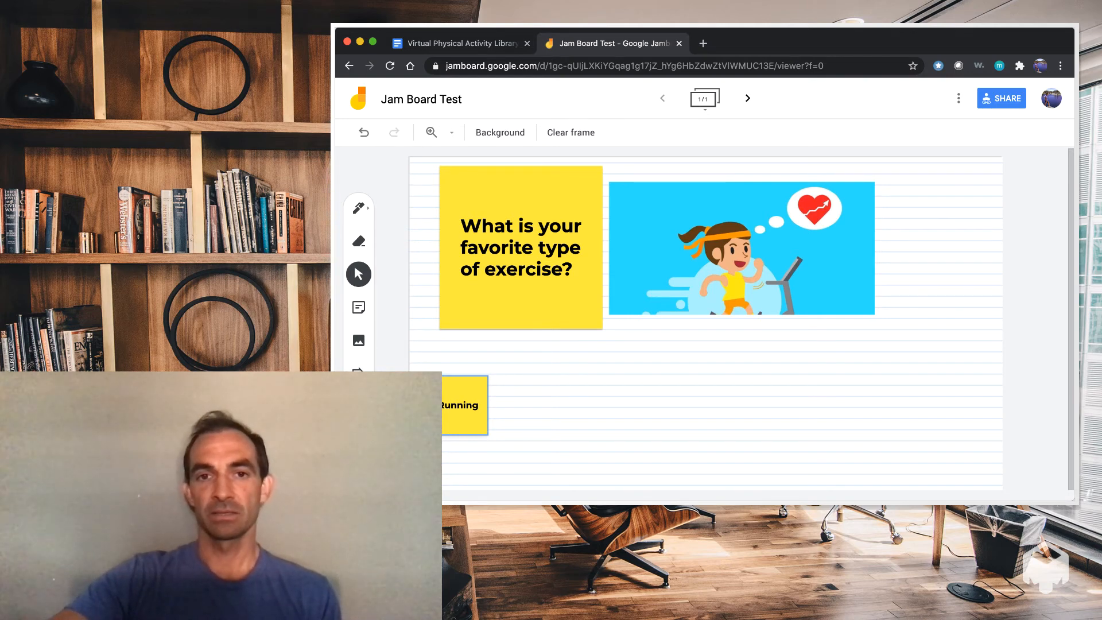
# - Edit the "Running" sticky note so its text starts with the respondent's first name and a hyphen
pyautogui.click(458, 405)
pyautogui.click(487, 377)
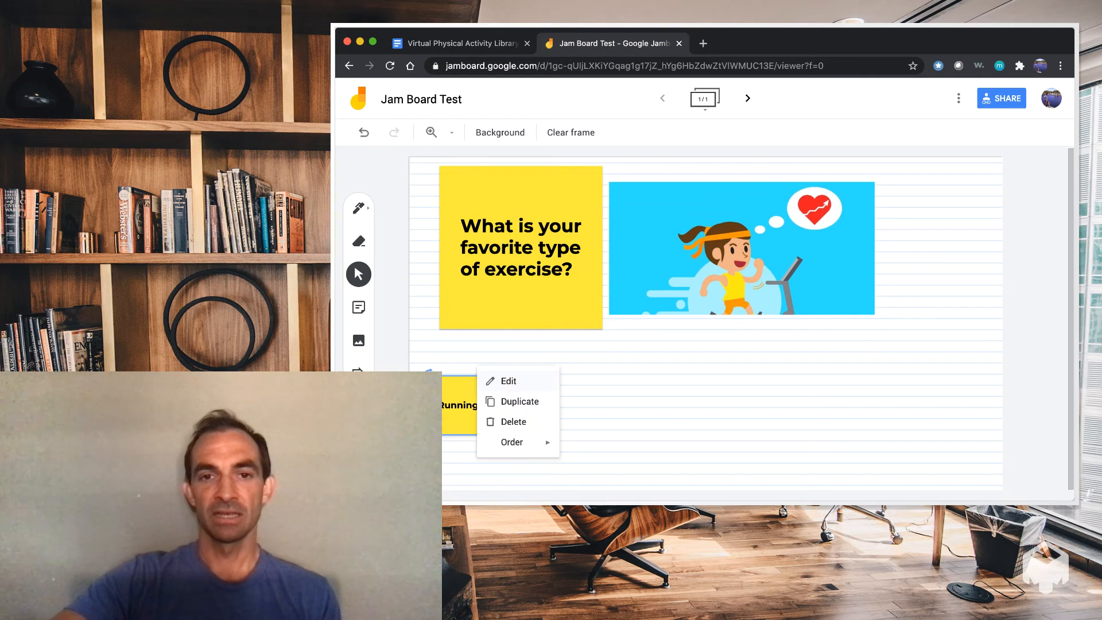
pyautogui.click(507, 380)
pyautogui.click(562, 260)
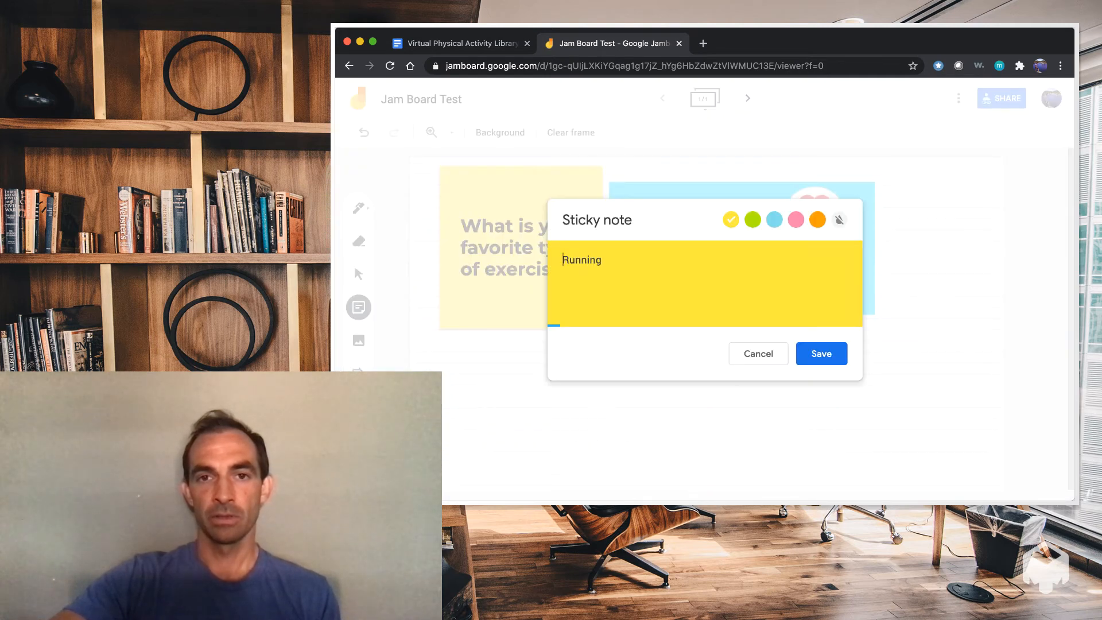
pyautogui.write('Jason-')
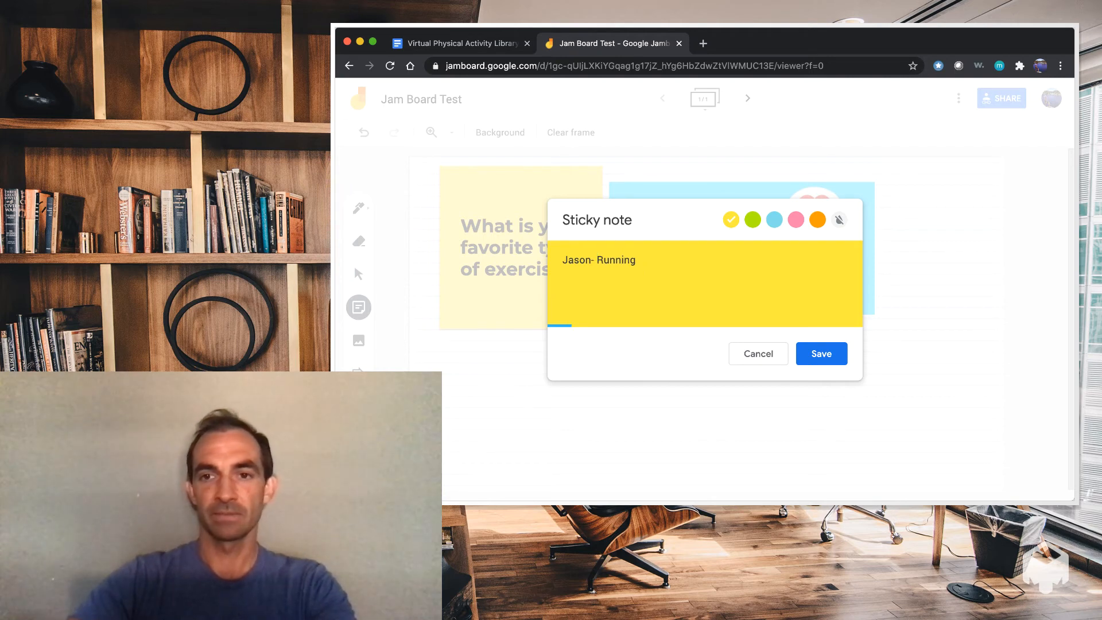
pyautogui.click(821, 353)
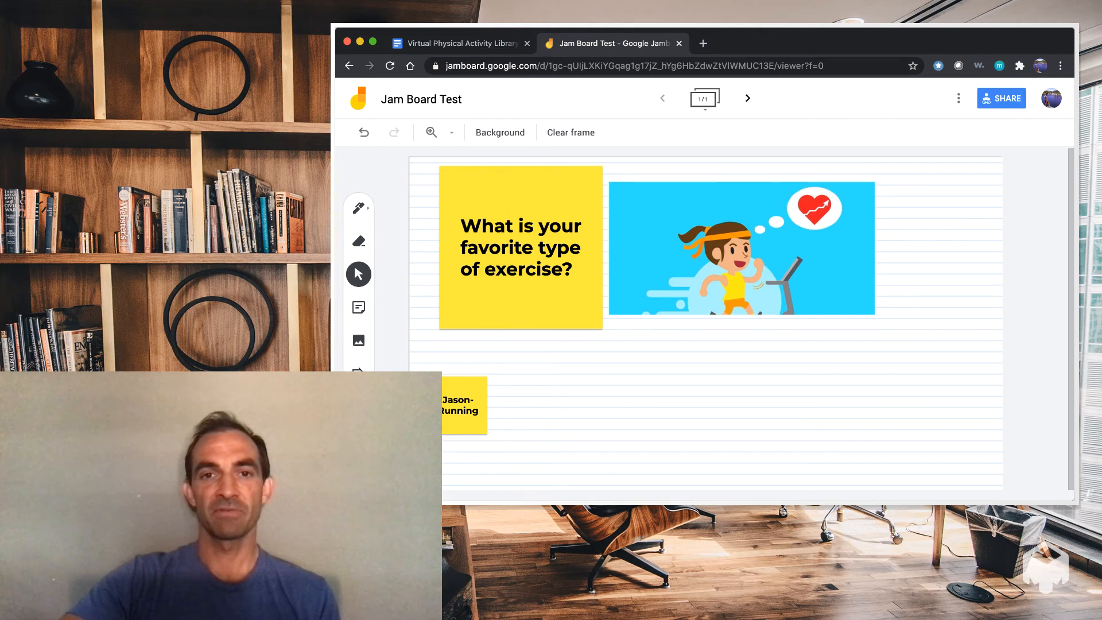
# - Append "Show it in an image" to the favorite-exercise question note and delete the yellow running response note below it
pyautogui.click(521, 248)
pyautogui.click(601, 167)
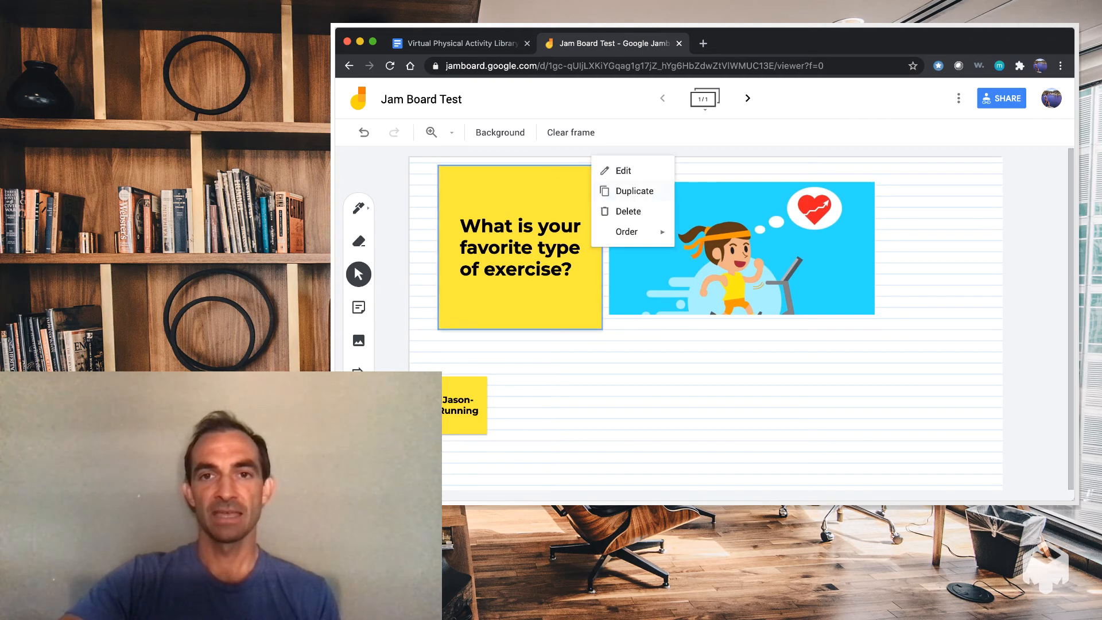
pyautogui.click(613, 171)
pyautogui.write('Sho')
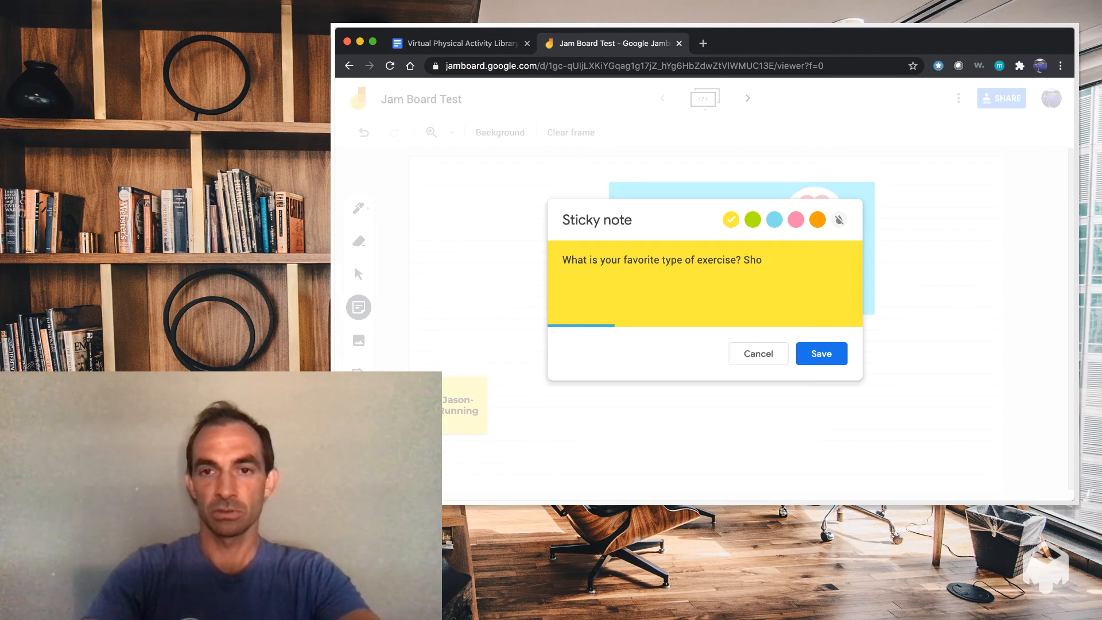
pyautogui.write('w it in a')
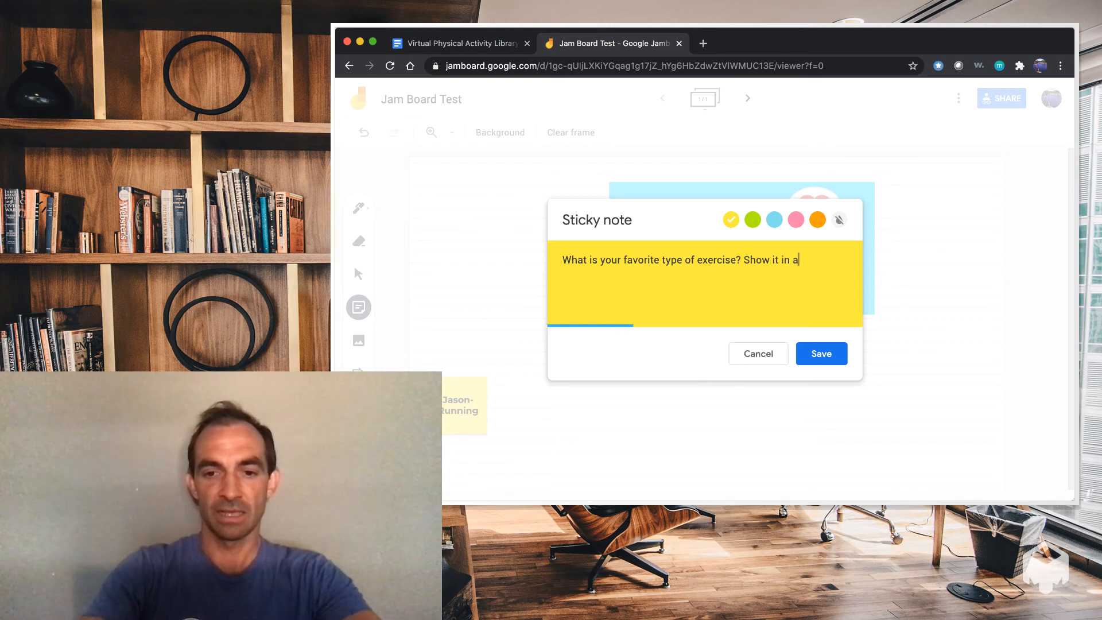
pyautogui.write('n image')
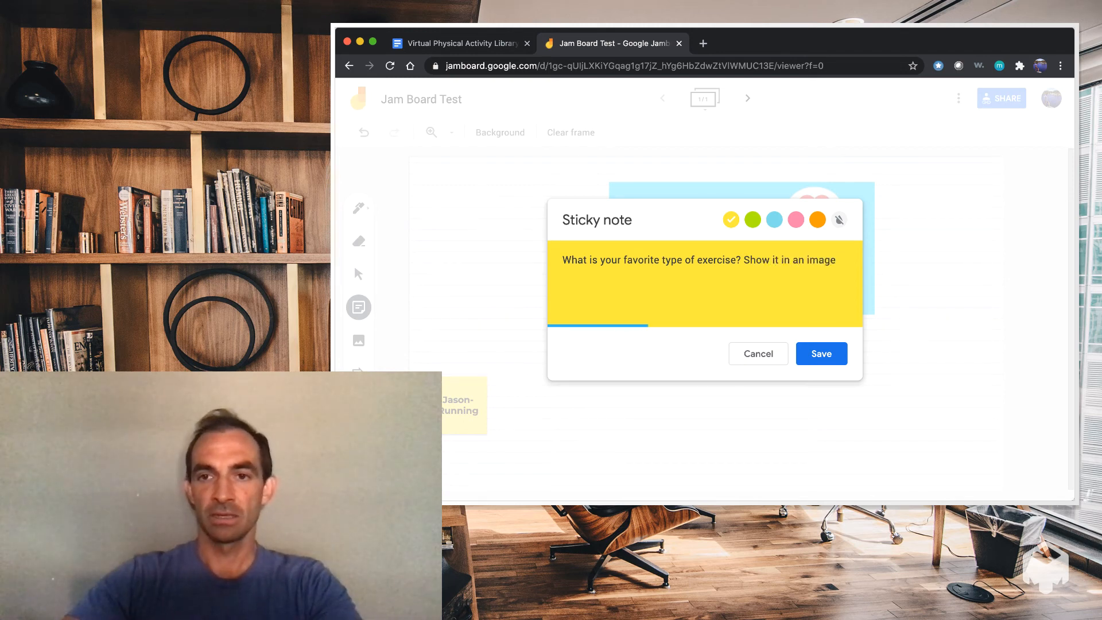
pyautogui.click(821, 354)
pyautogui.click(458, 406)
pyautogui.press('Delete')
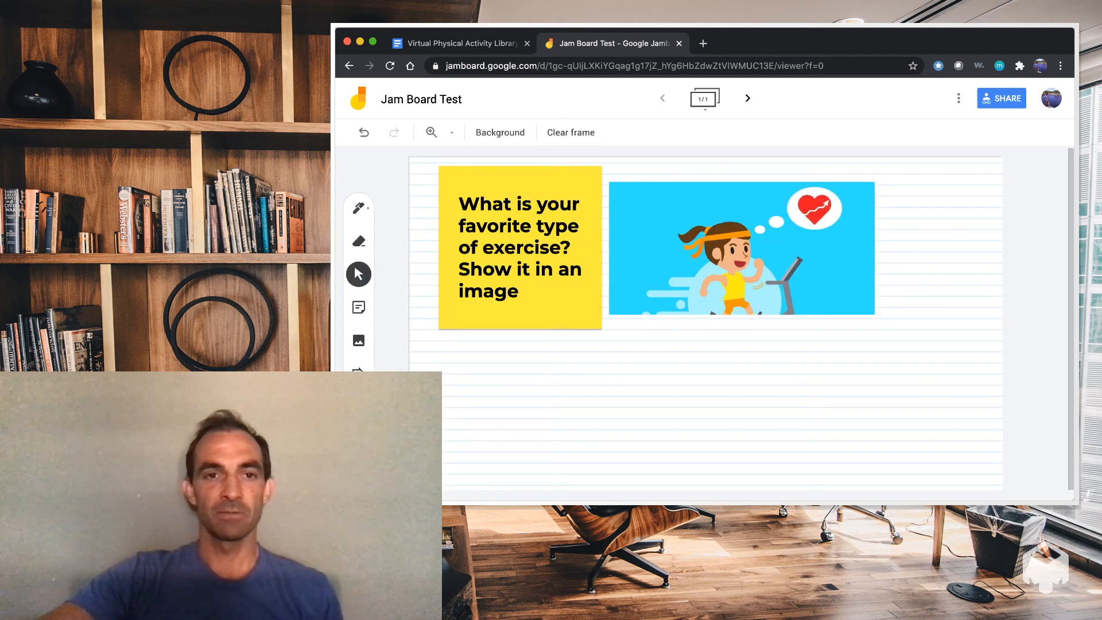
# - Search Google Images for "running" and insert the photo of a man running on a road before pine trees
pyautogui.click(359, 340)
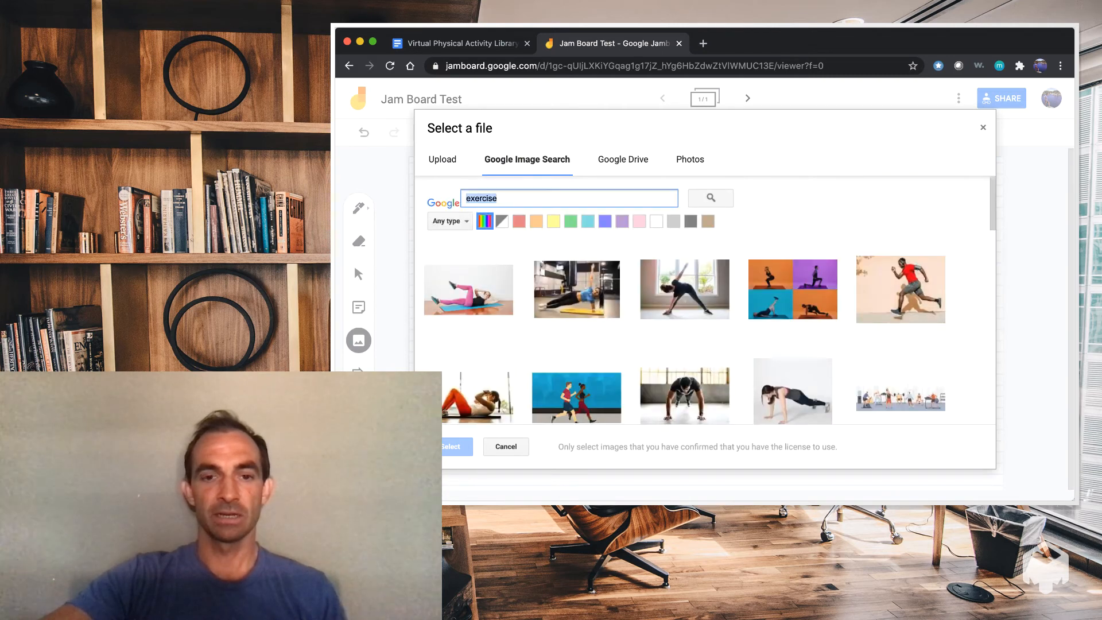
pyautogui.write('running')
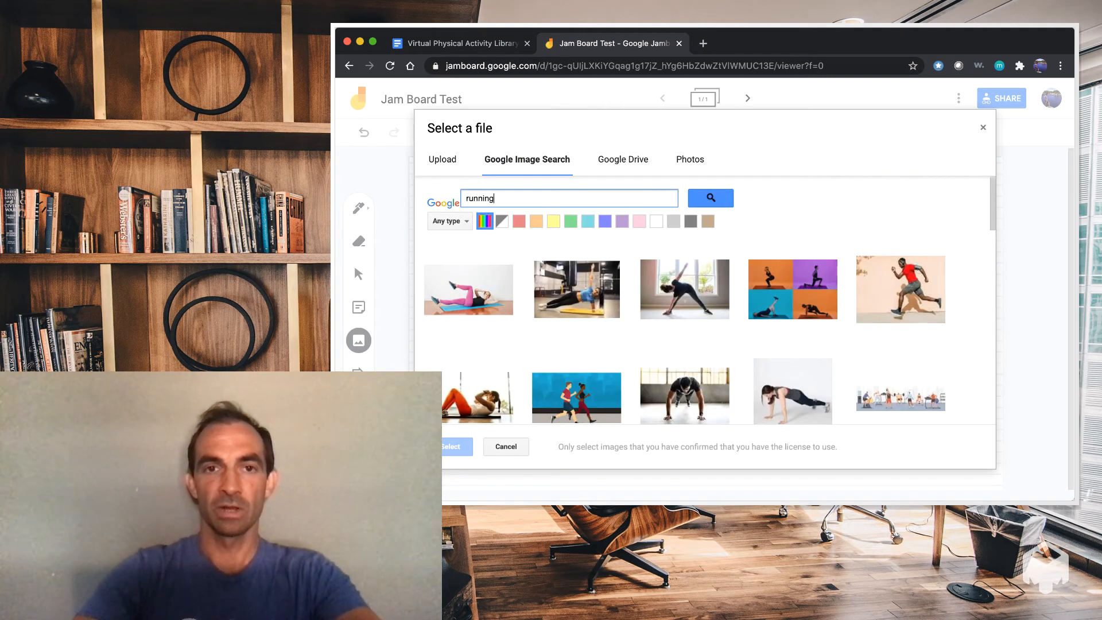
pyautogui.press('Return')
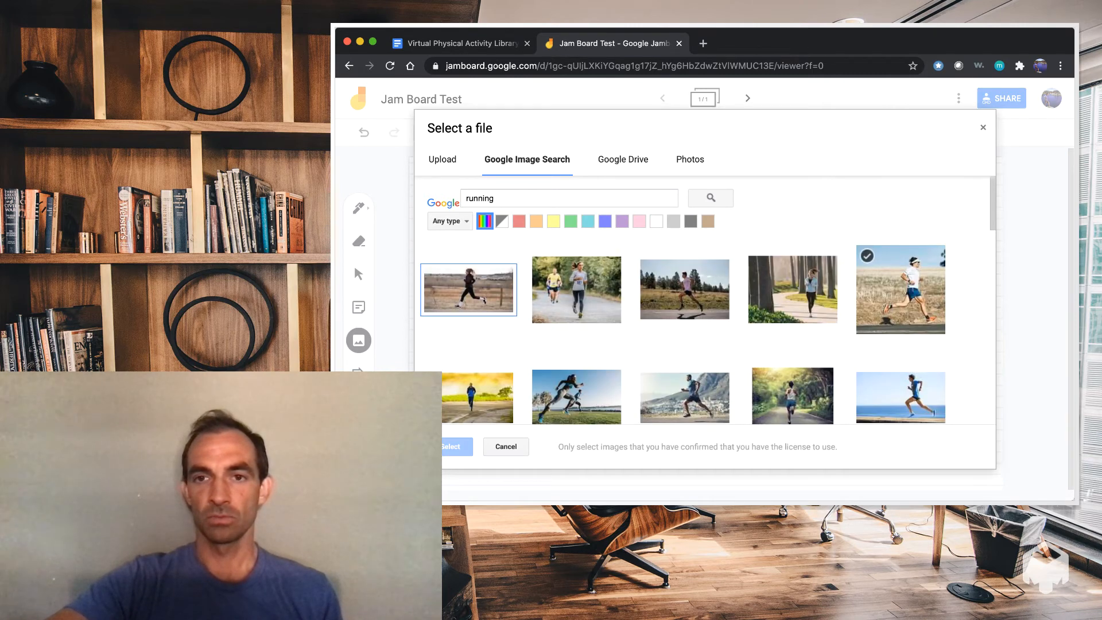
pyautogui.click(684, 289)
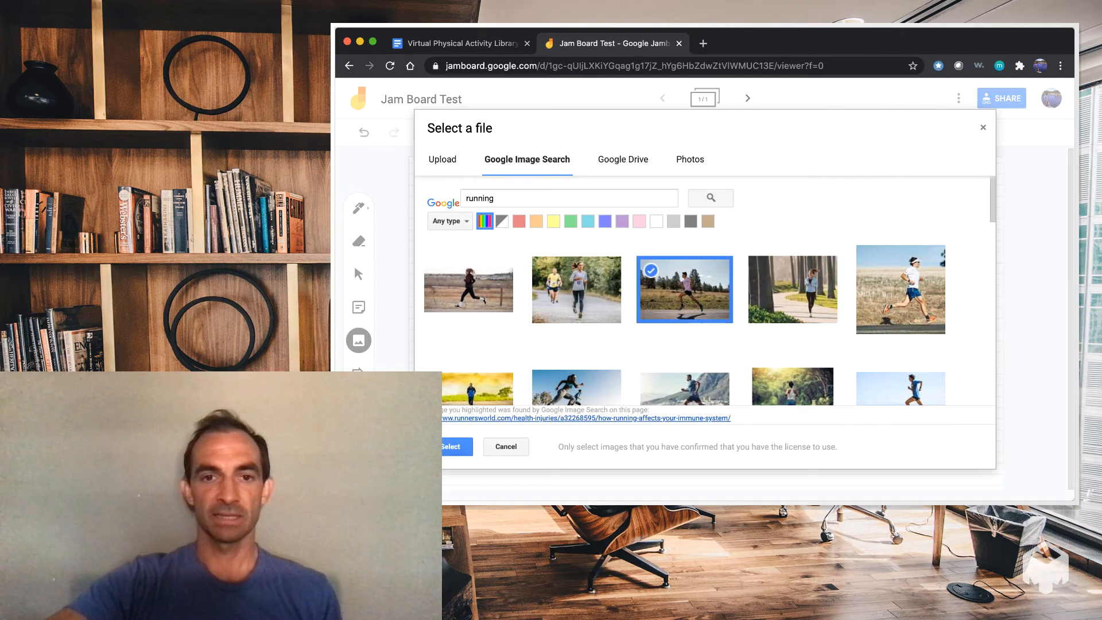
pyautogui.click(457, 447)
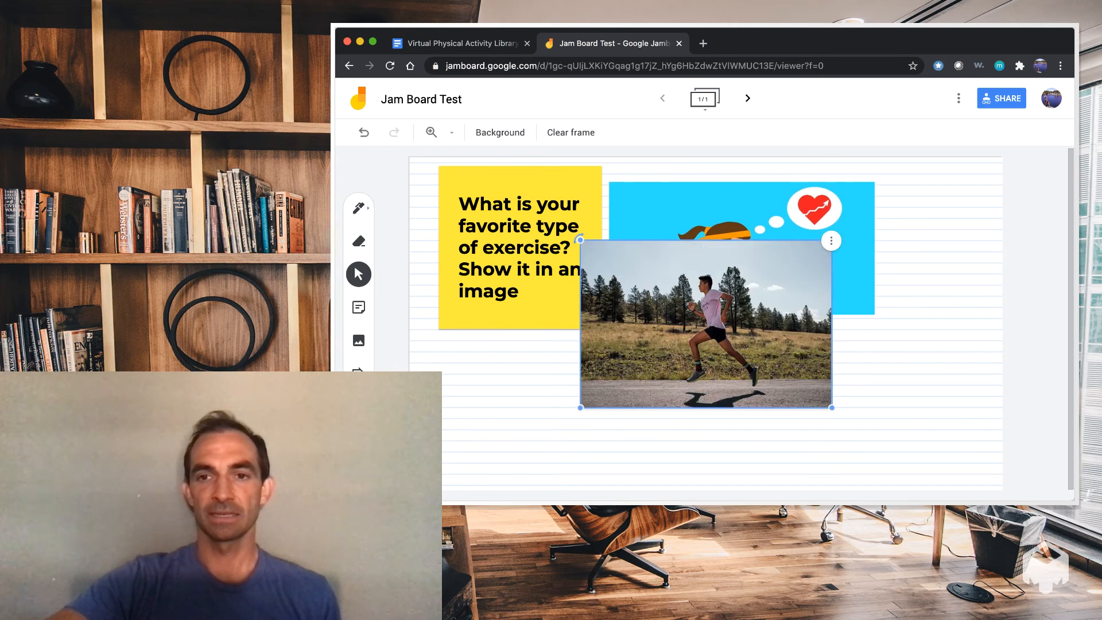
# - Shrink the runner photo to about half its width and place it below the question note, near the frame's left edge
pyautogui.moveTo(580, 408); pyautogui.dragTo(698, 329)
pyautogui.moveTo(764, 285); pyautogui.dragTo(507, 403)
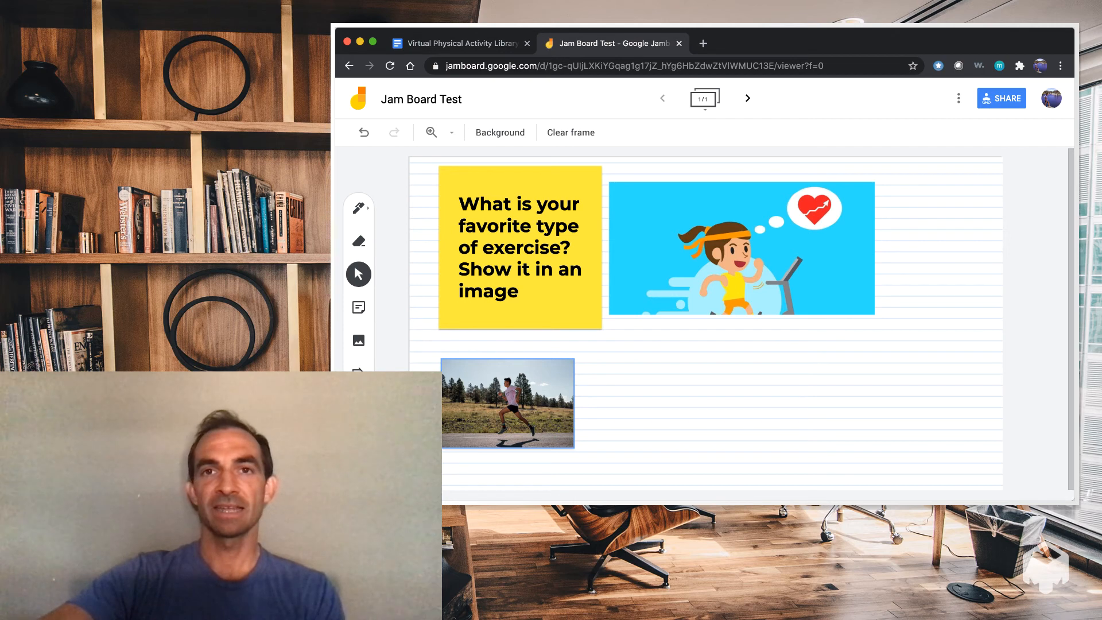
pyautogui.click(507, 403)
pyautogui.click(507, 404)
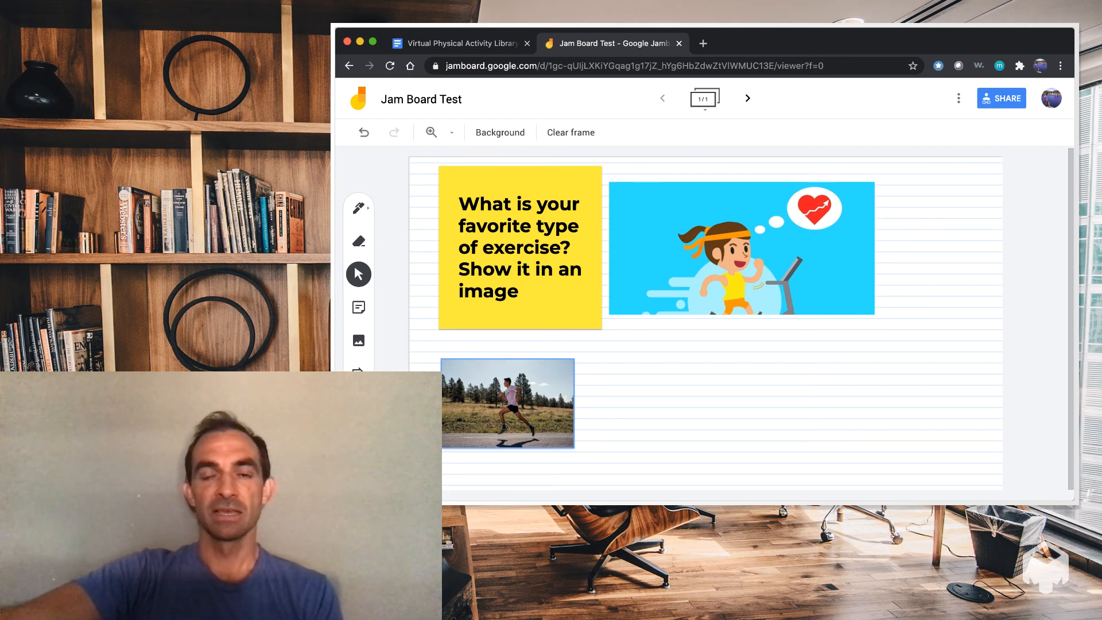
pyautogui.click(520, 247)
pyautogui.click(601, 166)
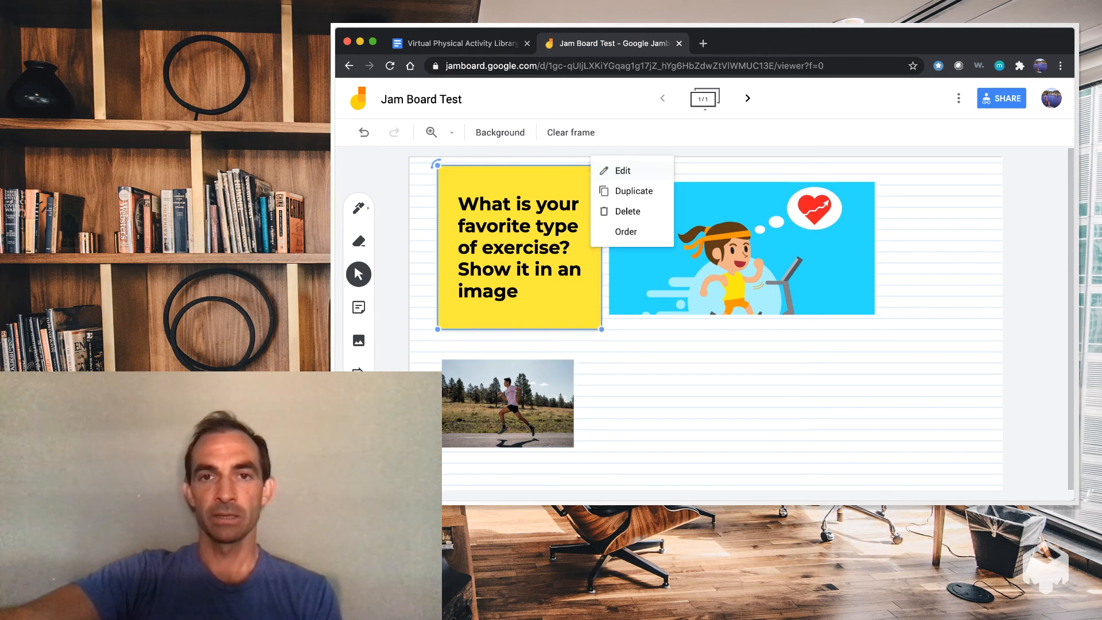
pyautogui.click(712, 169)
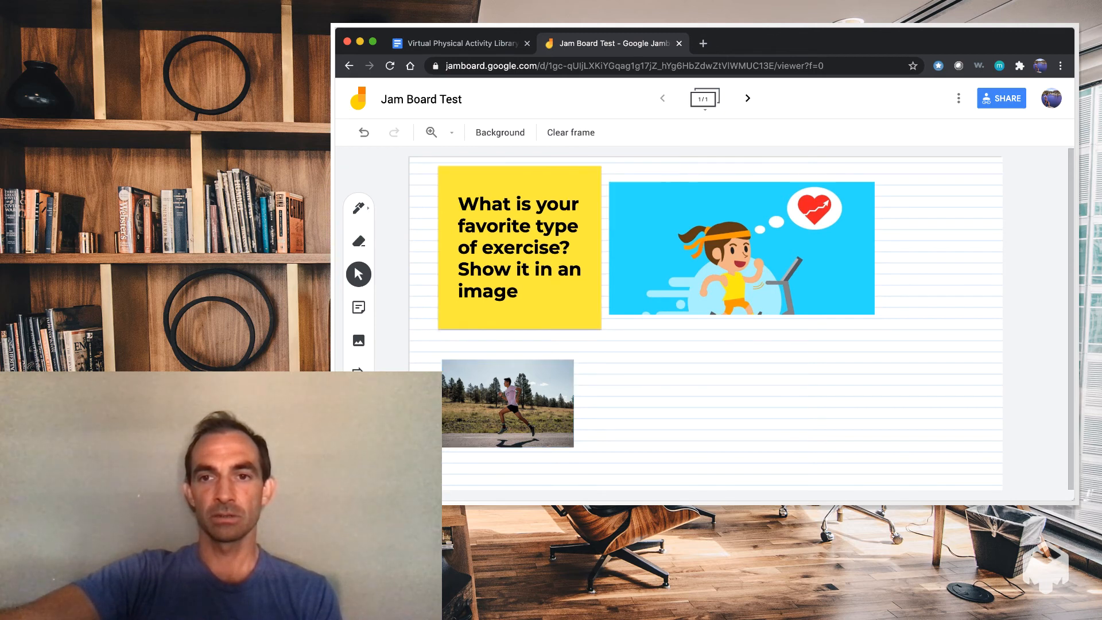
# - Add a second frame with a yellow sticky note reading "Post a picture of how you felt during school today."
pyautogui.click(747, 99)
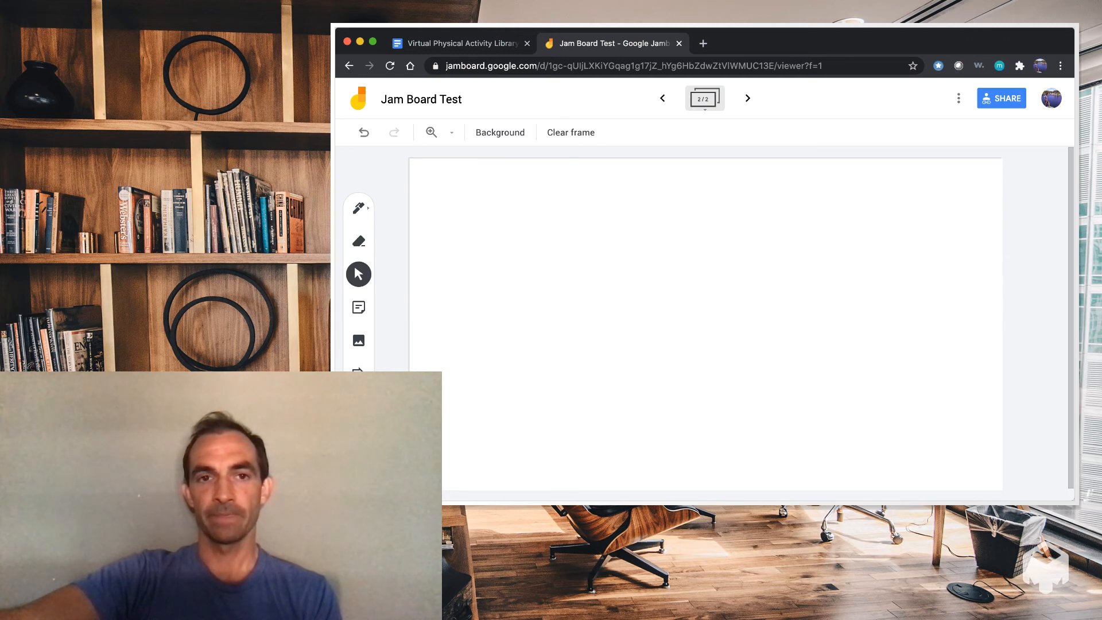
pyautogui.click(359, 307)
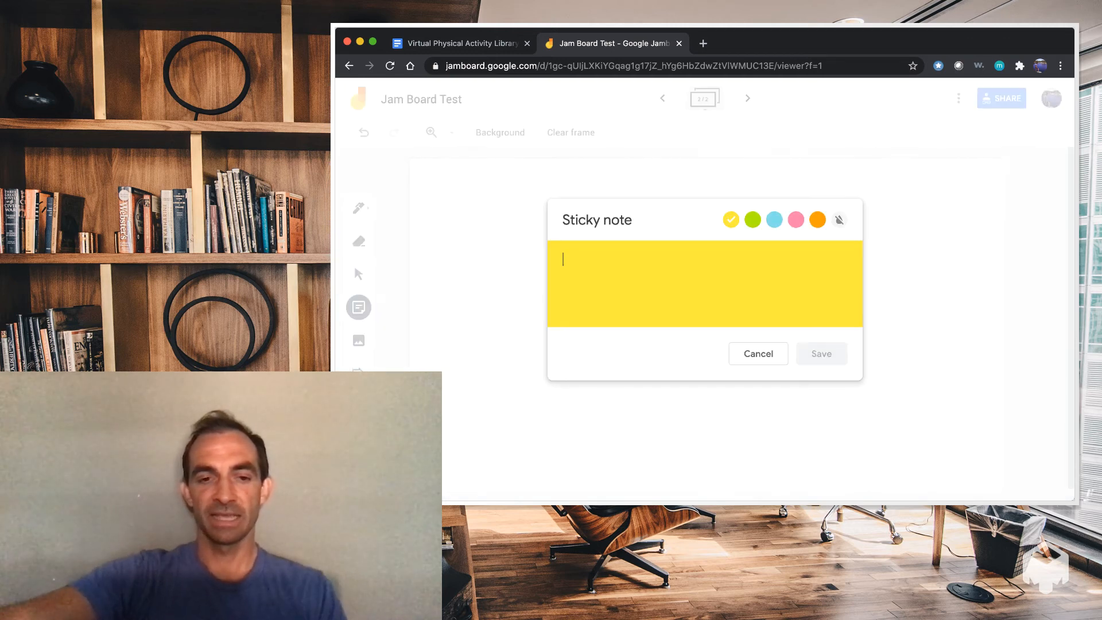
pyautogui.write('Post')
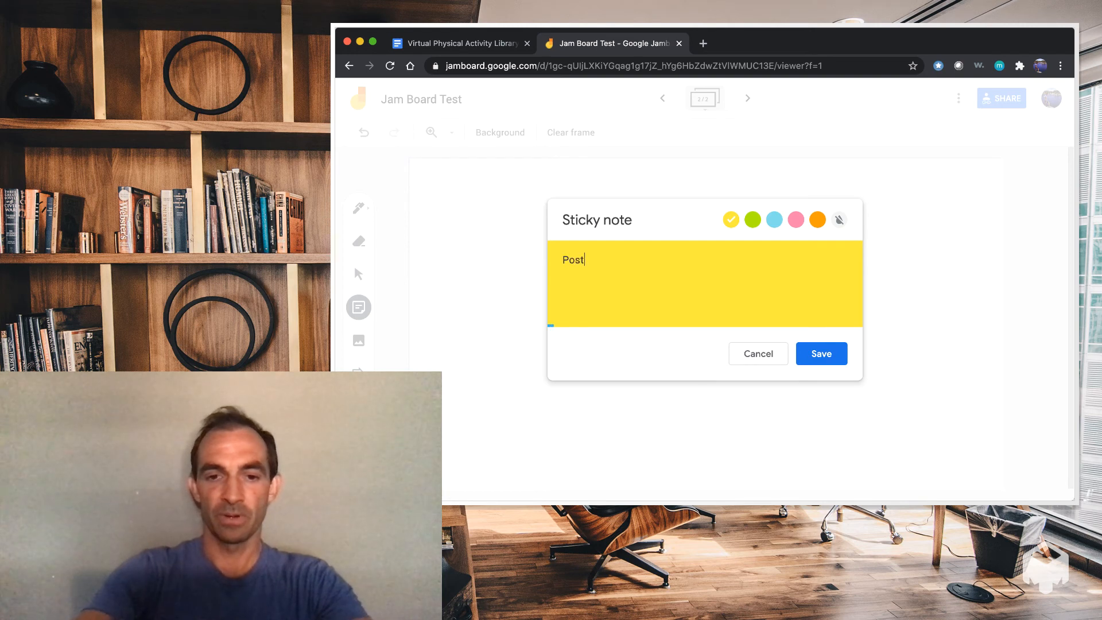
pyautogui.write(' a pictur')
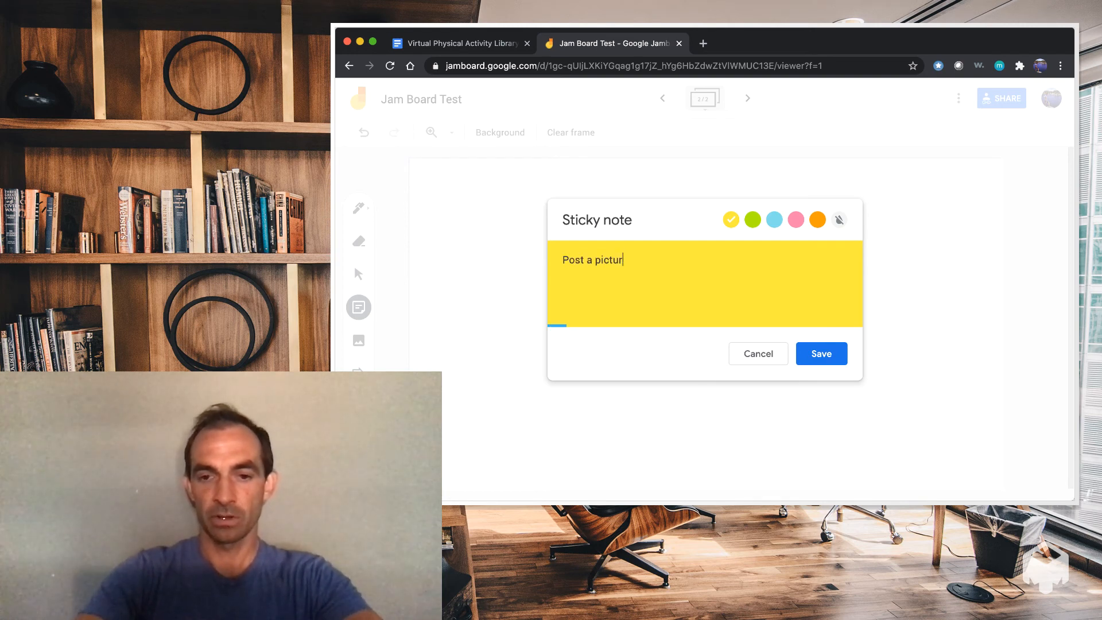
pyautogui.write('e of how ')
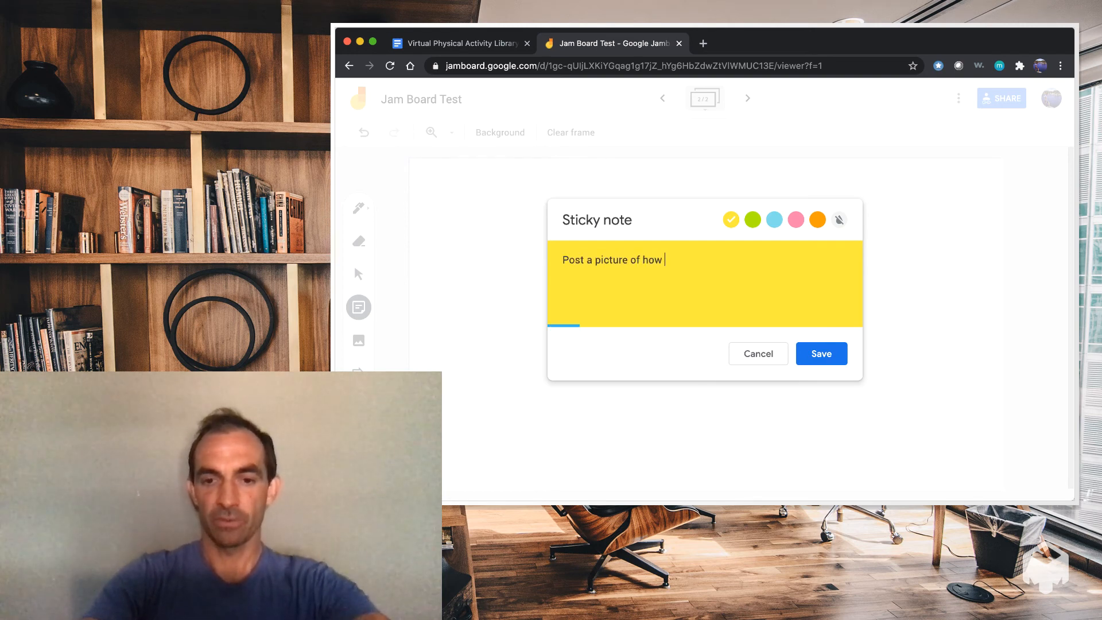
pyautogui.write('you felt ')
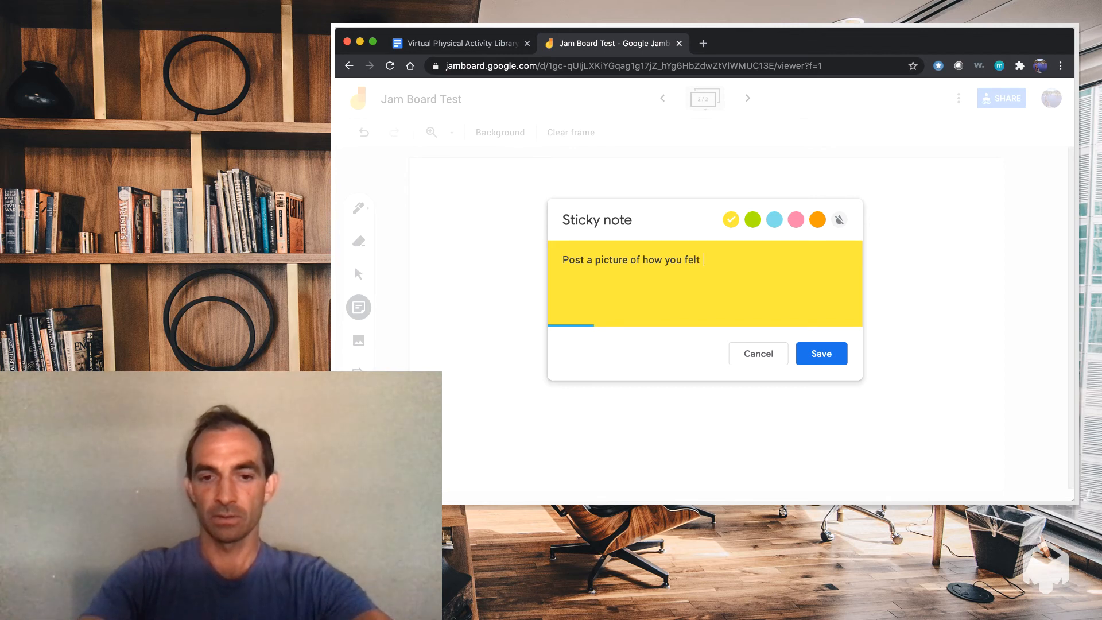
pyautogui.write('during s')
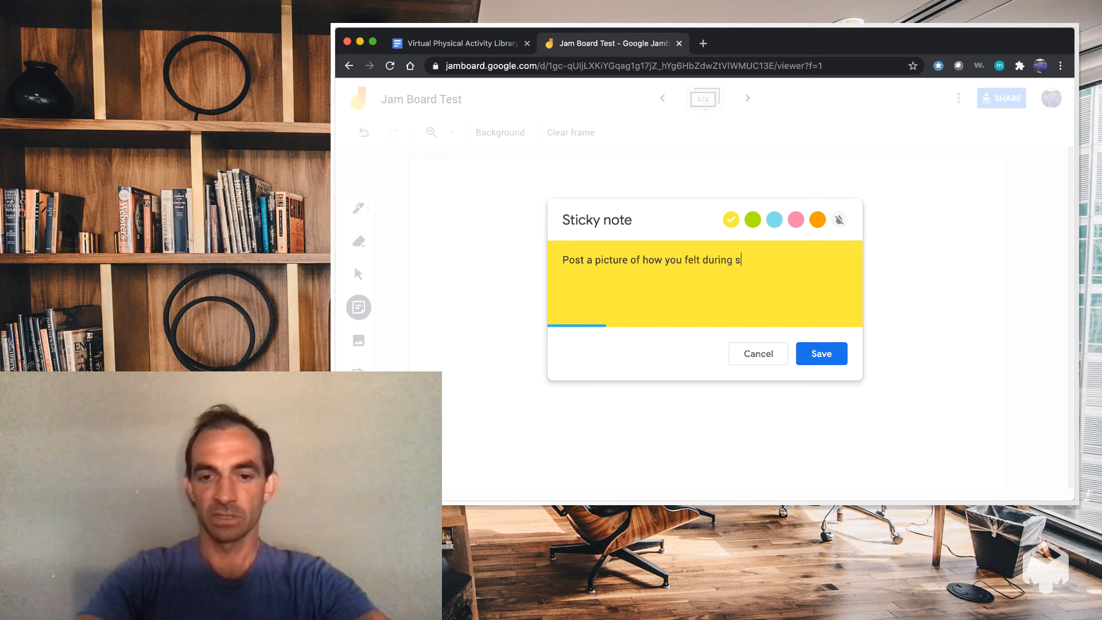
pyautogui.write('chool to')
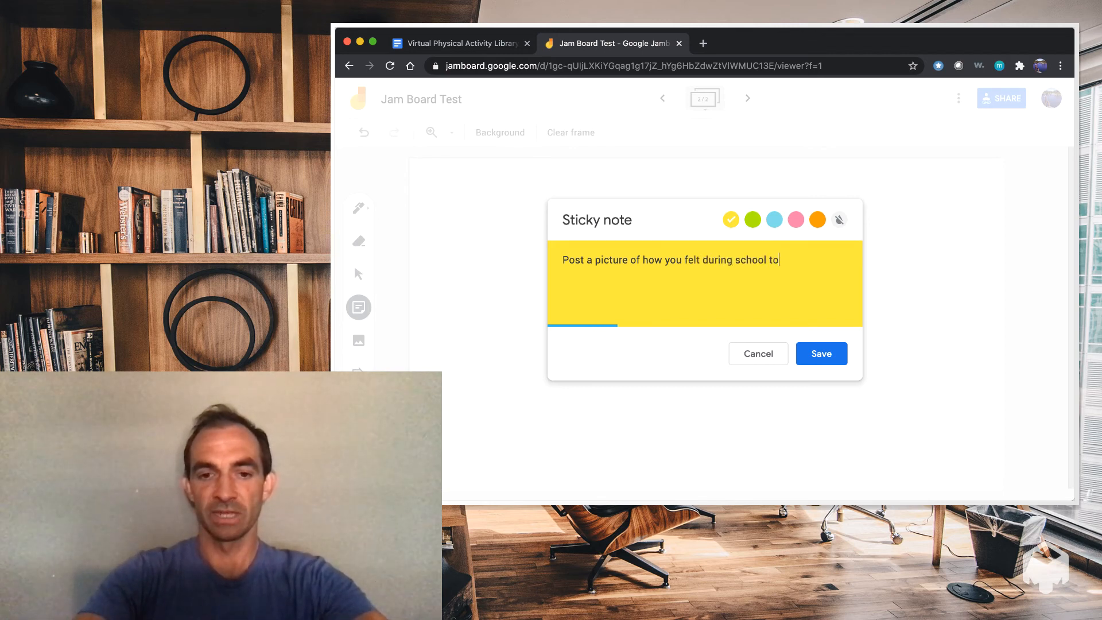
pyautogui.write('day.')
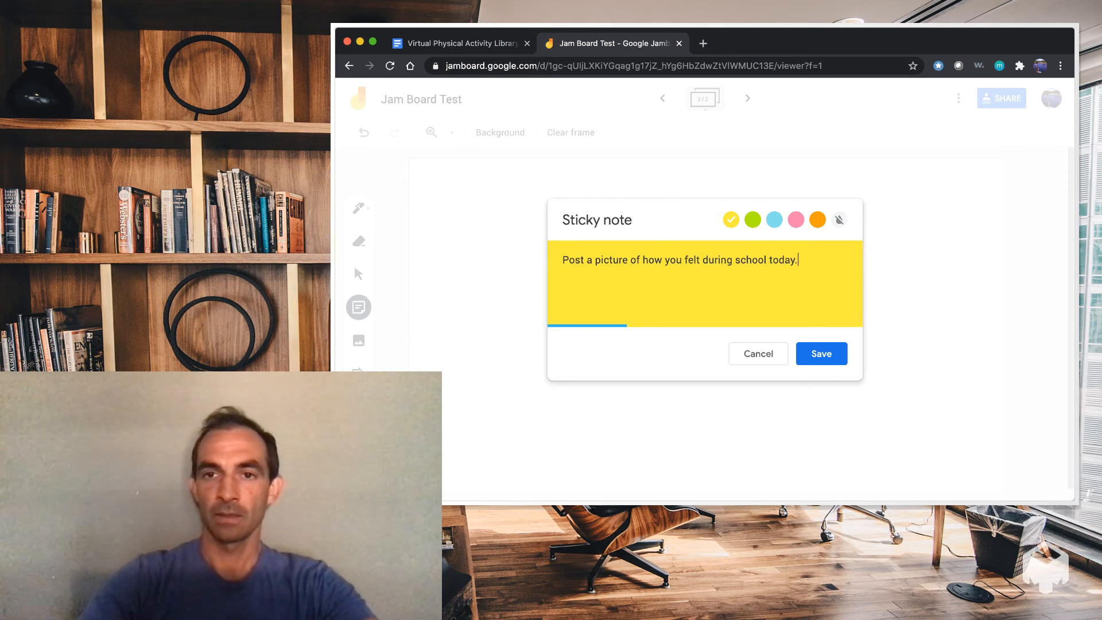
pyautogui.click(821, 353)
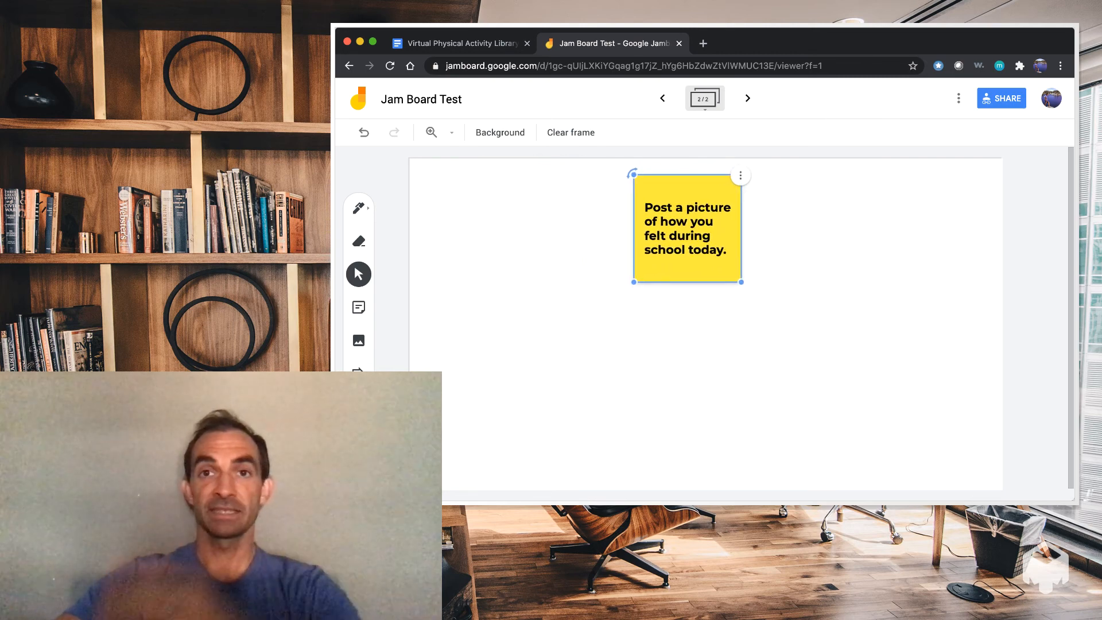
pyautogui.click(688, 229)
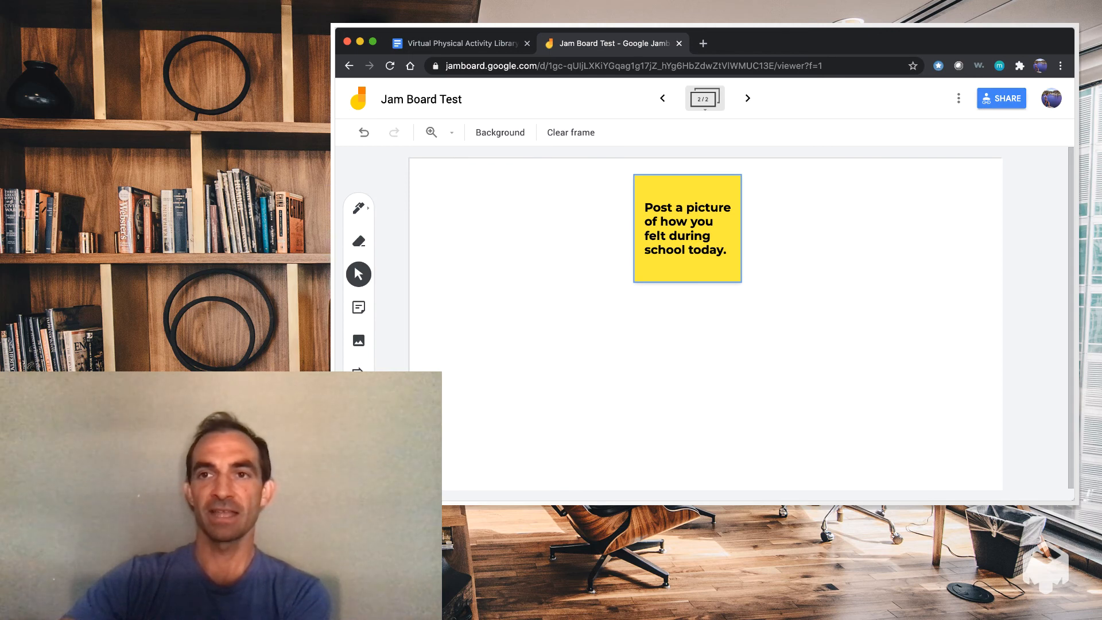
# - Set the jam's link access to Editor for anyone with the link and close the sharing settings
pyautogui.click(1001, 98)
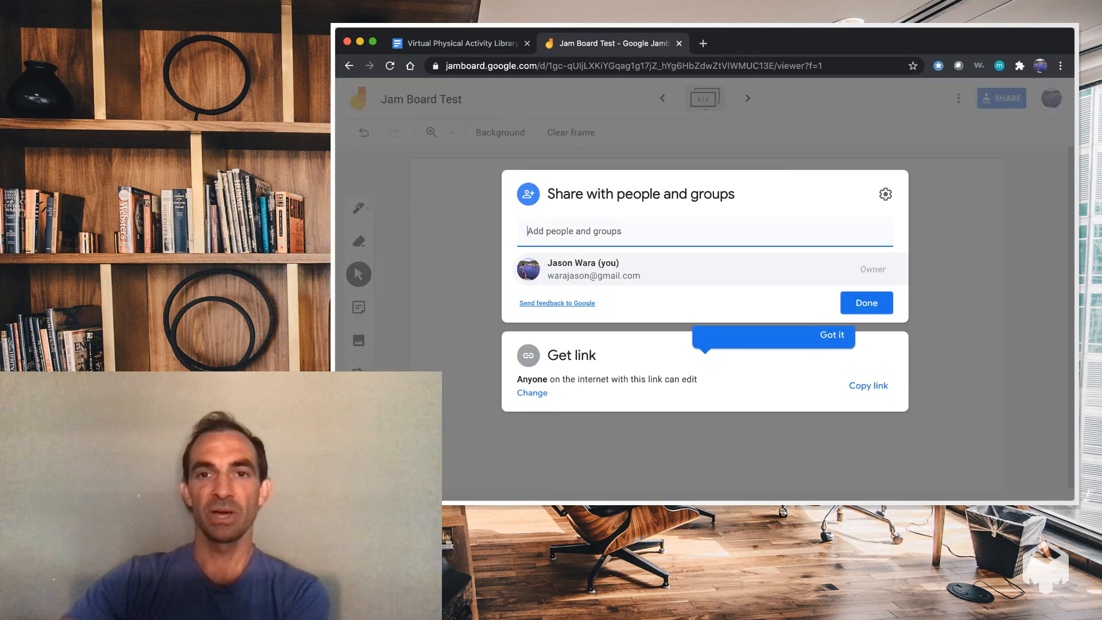
pyautogui.click(832, 334)
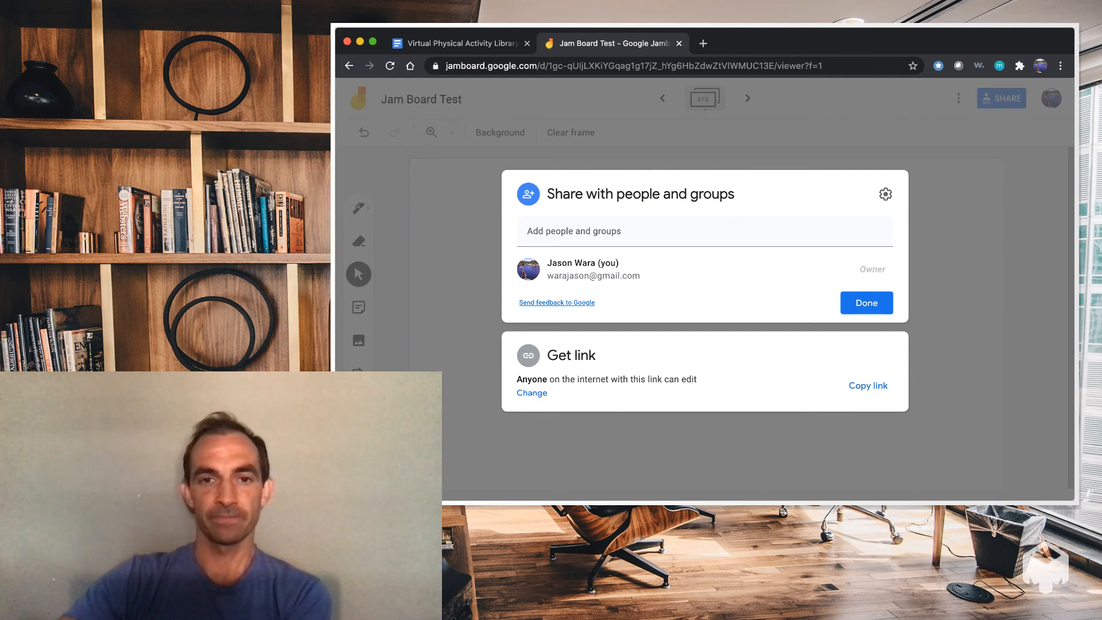
pyautogui.click(531, 393)
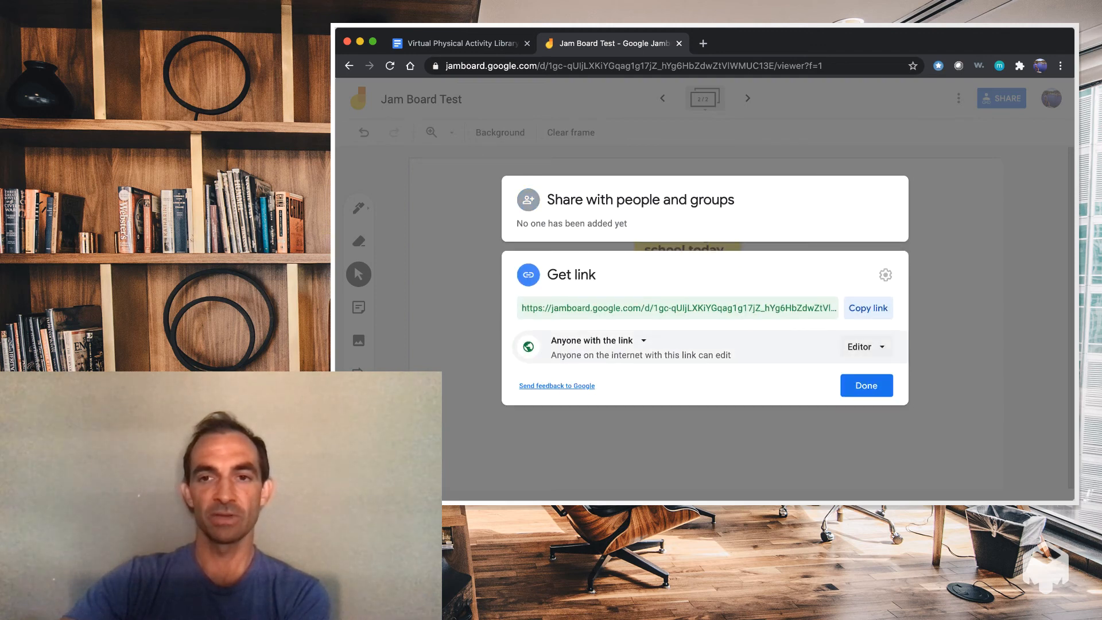
pyautogui.click(865, 346)
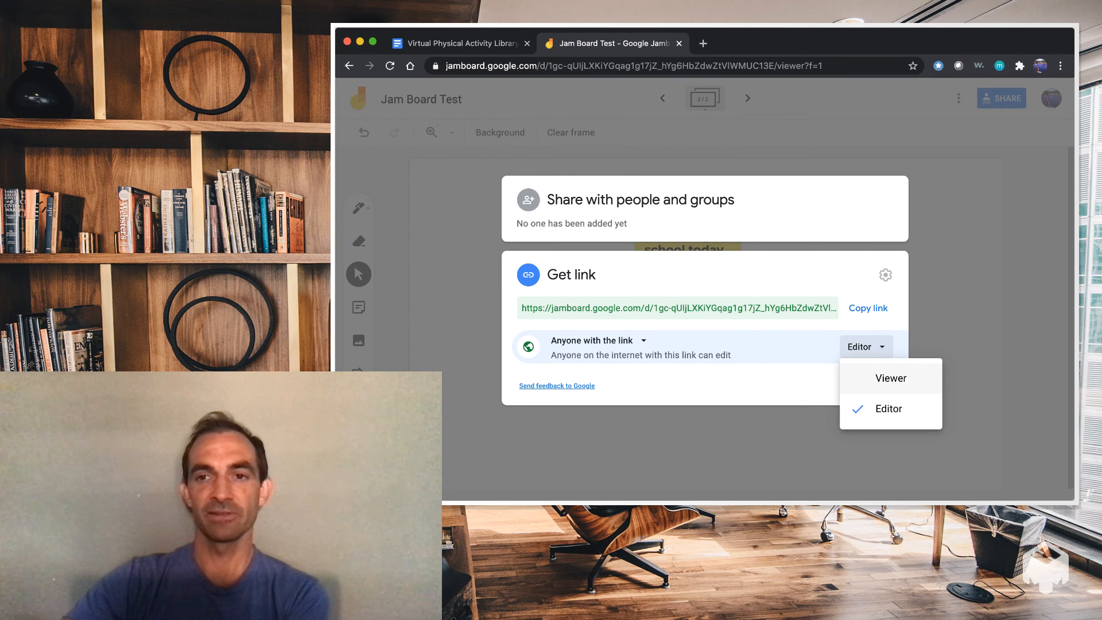
pyautogui.click(888, 408)
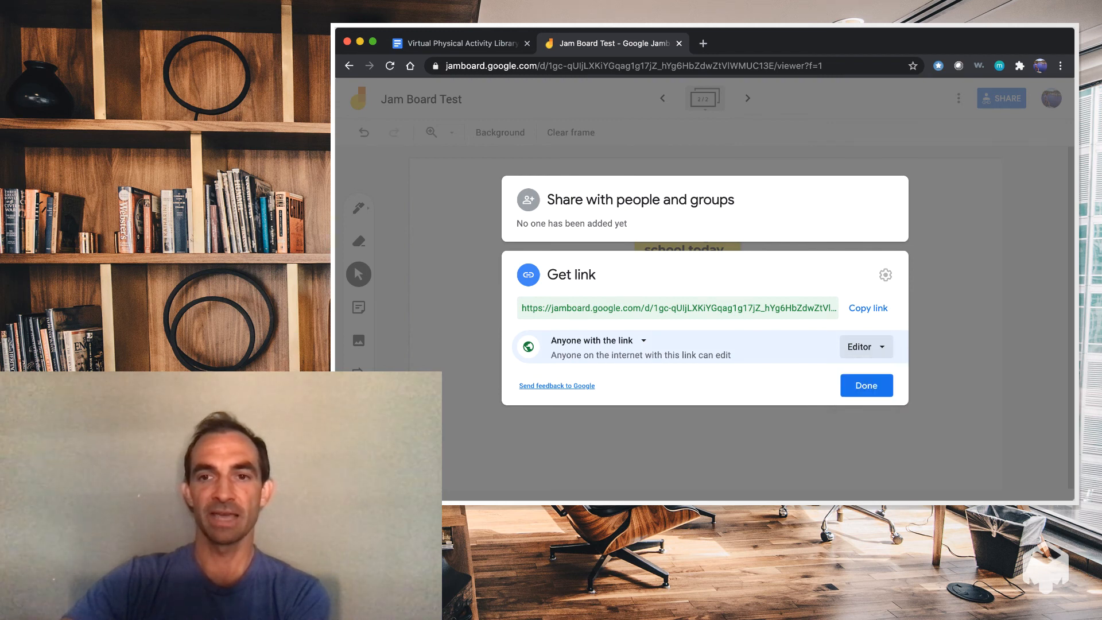
pyautogui.click(866, 385)
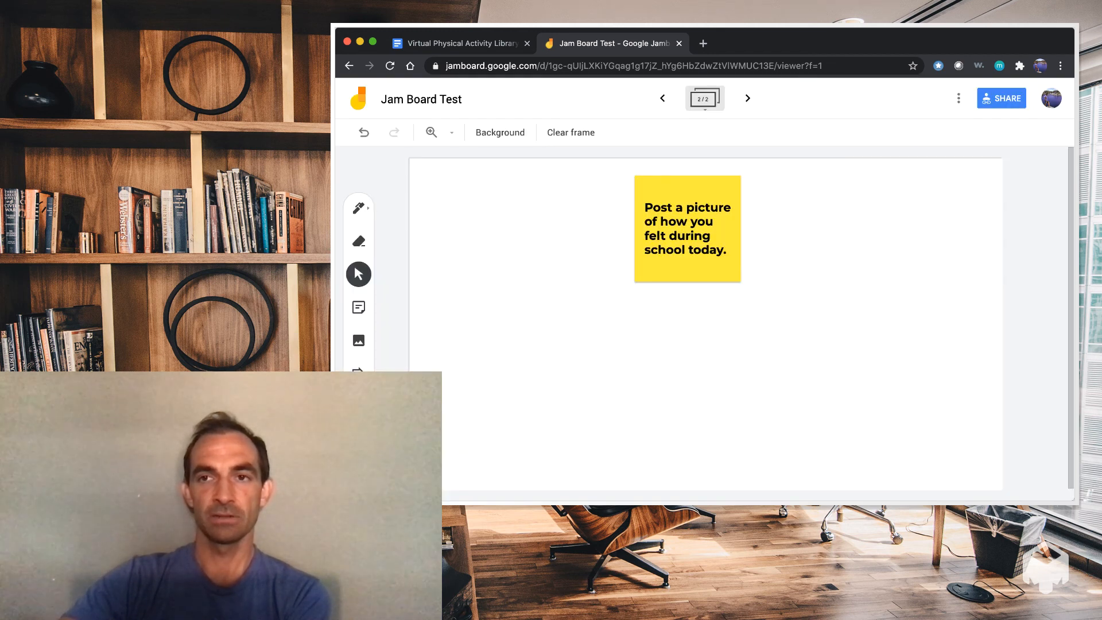
# - Reopen the sharing settings, copy the jam's link and close them
pyautogui.click(1001, 98)
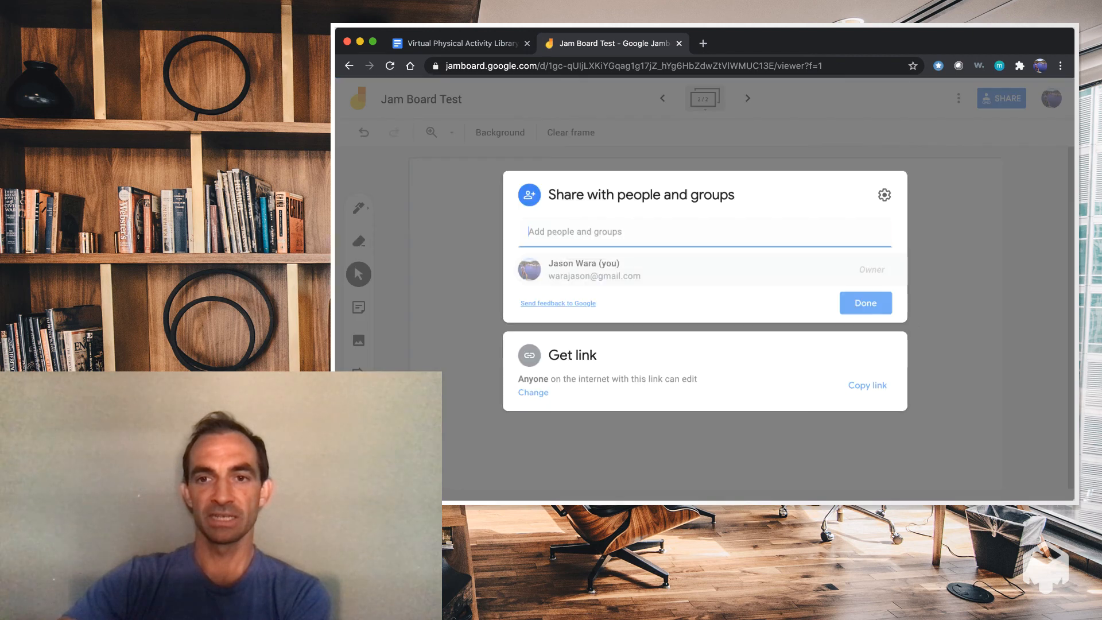
pyautogui.click(867, 385)
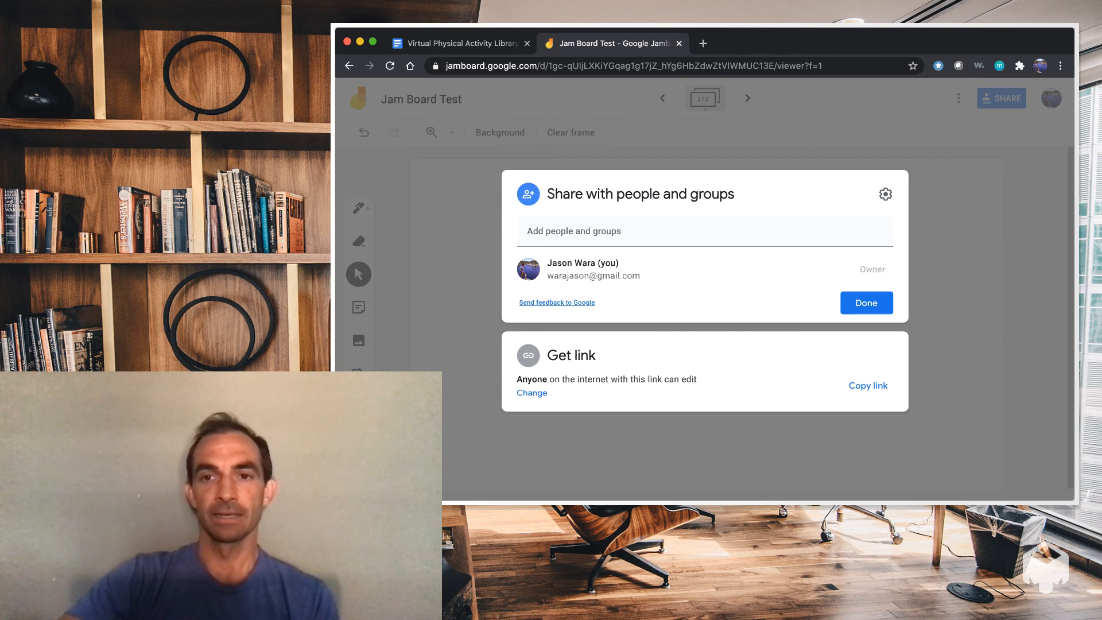
pyautogui.press('Escape')
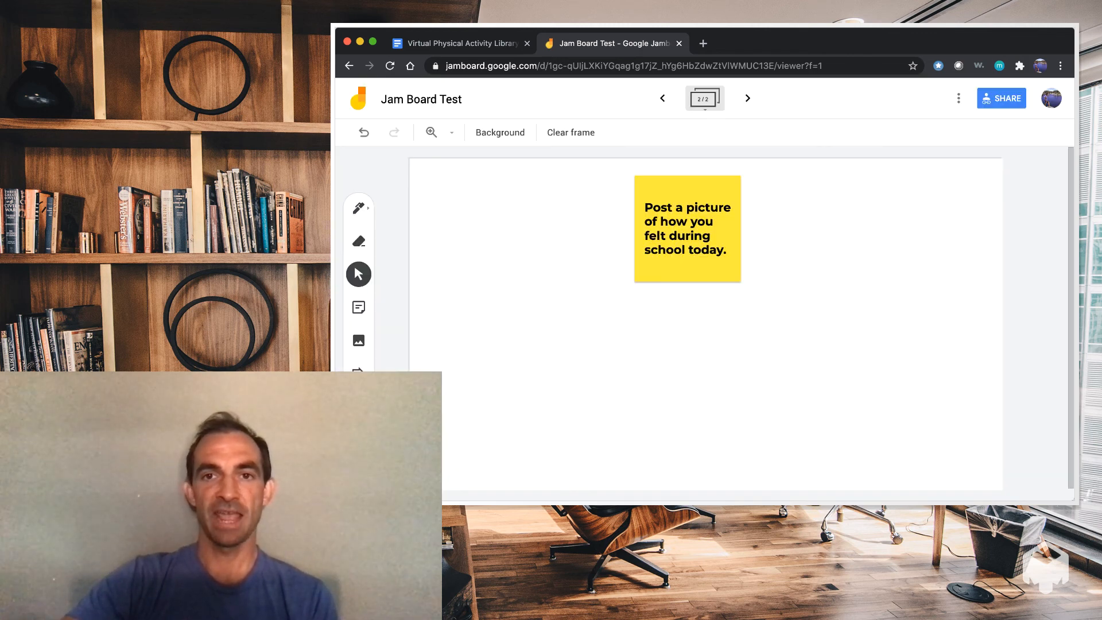